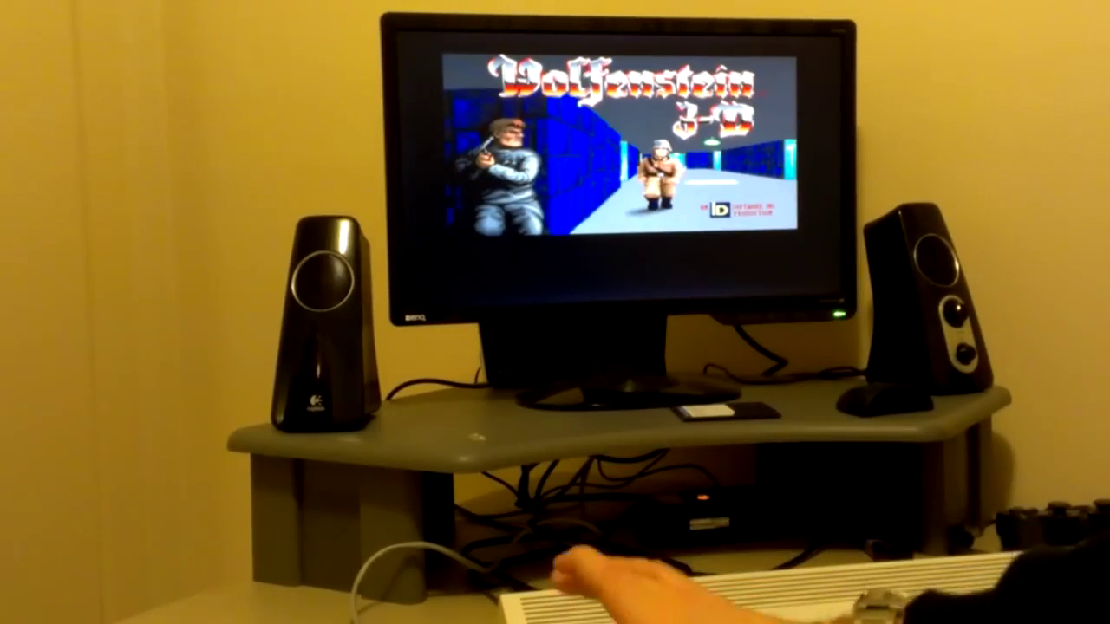
Start a new game of Episode 1, Escape from Wolfenstein, at a chosen difficulty.
key(Return)
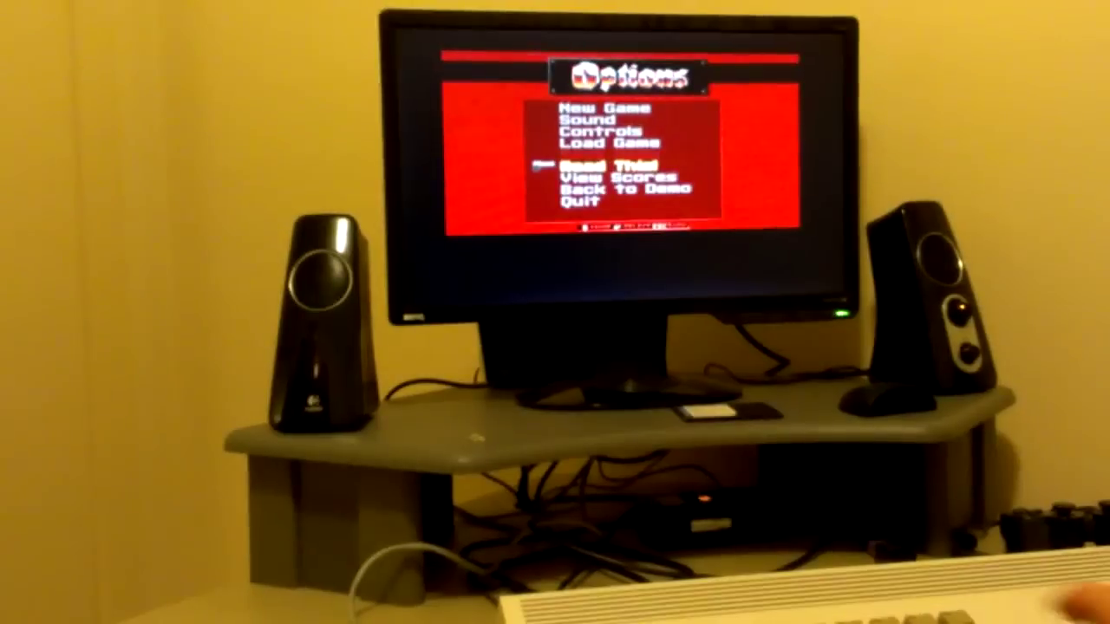
key(Up)
key(Up)
key(Up)
key(Up)
key(Return)
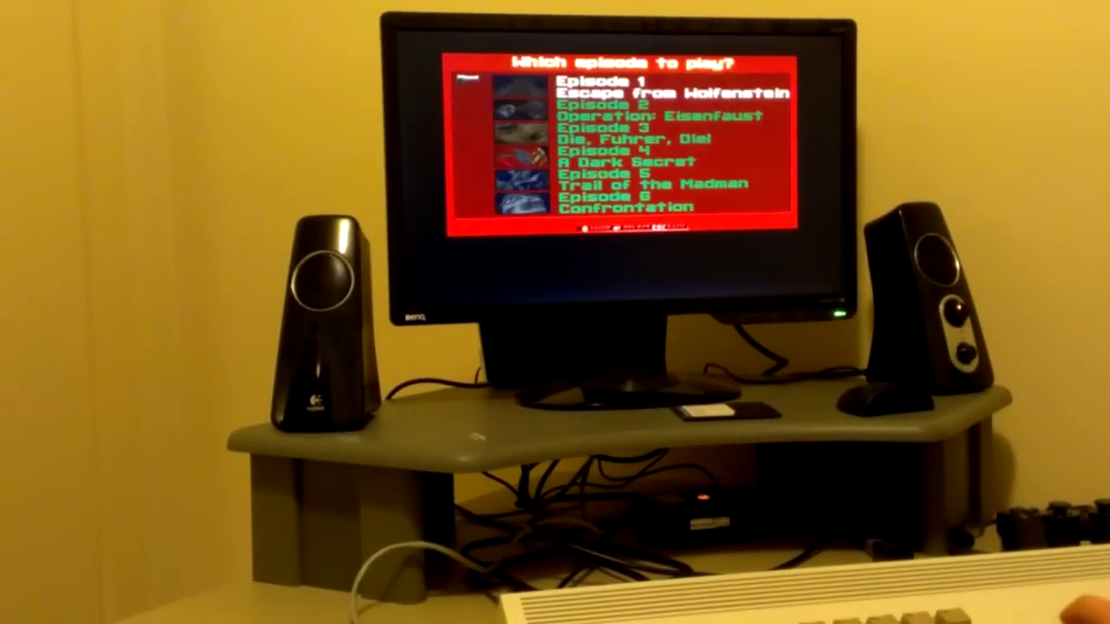
key(Return)
key(Return)
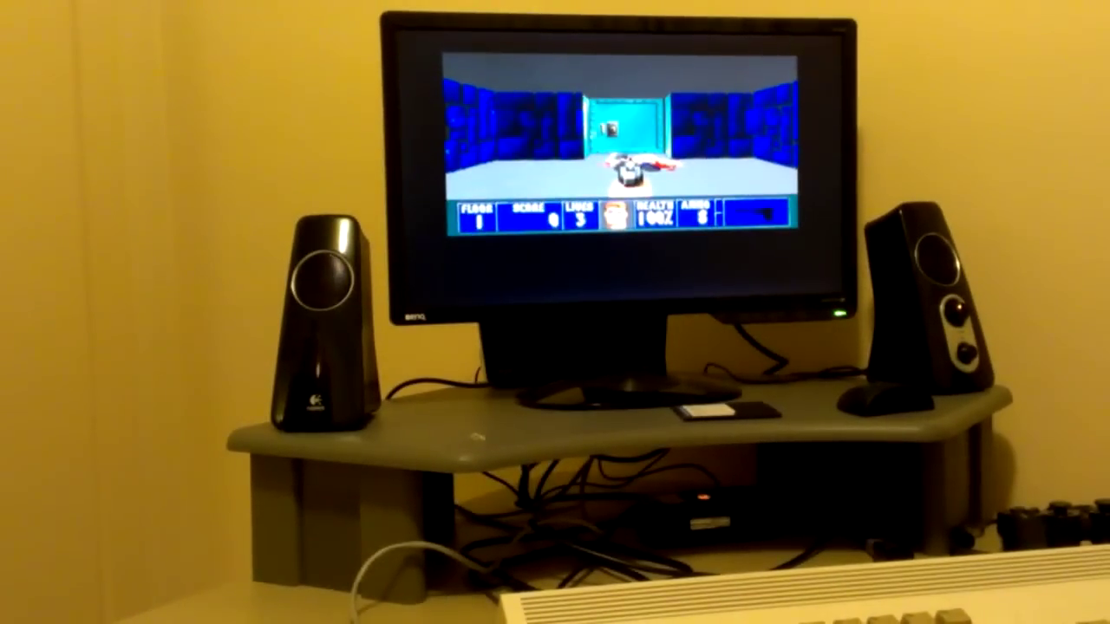
Survey the starting room and go through the cyan door into the corridor.
key(Right)
key(Left)
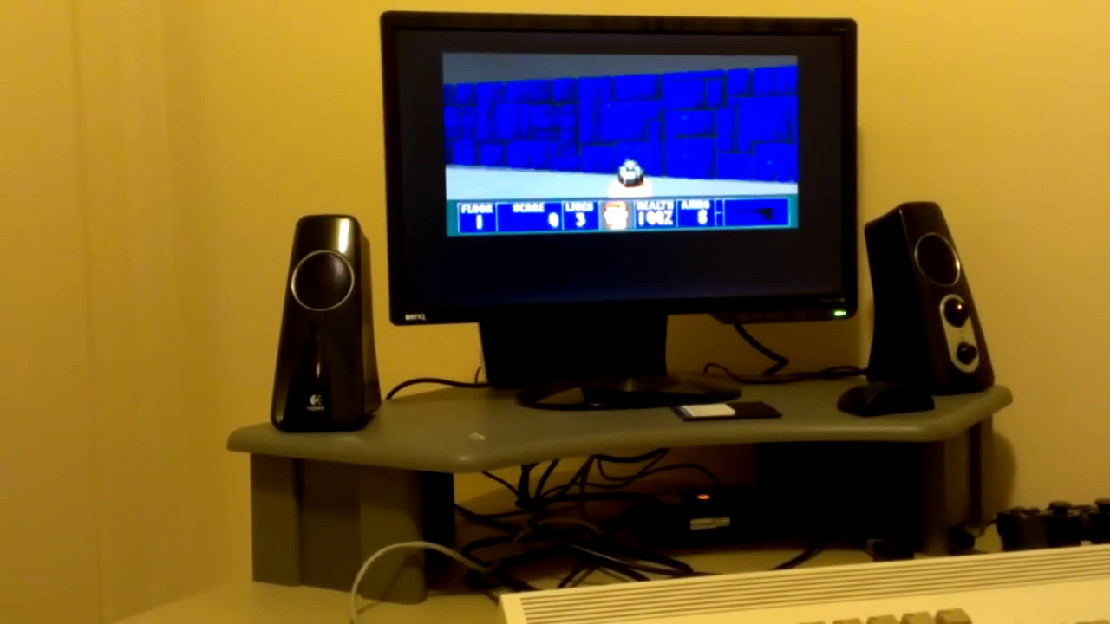
key(Left)
key(Up)
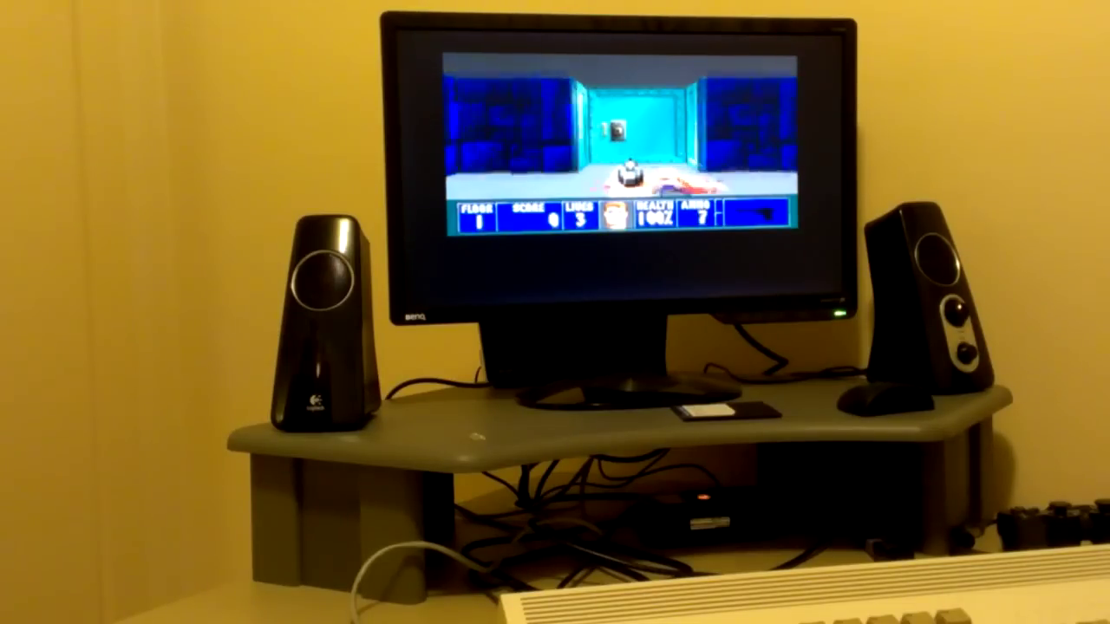
key(Up)
key(Up)
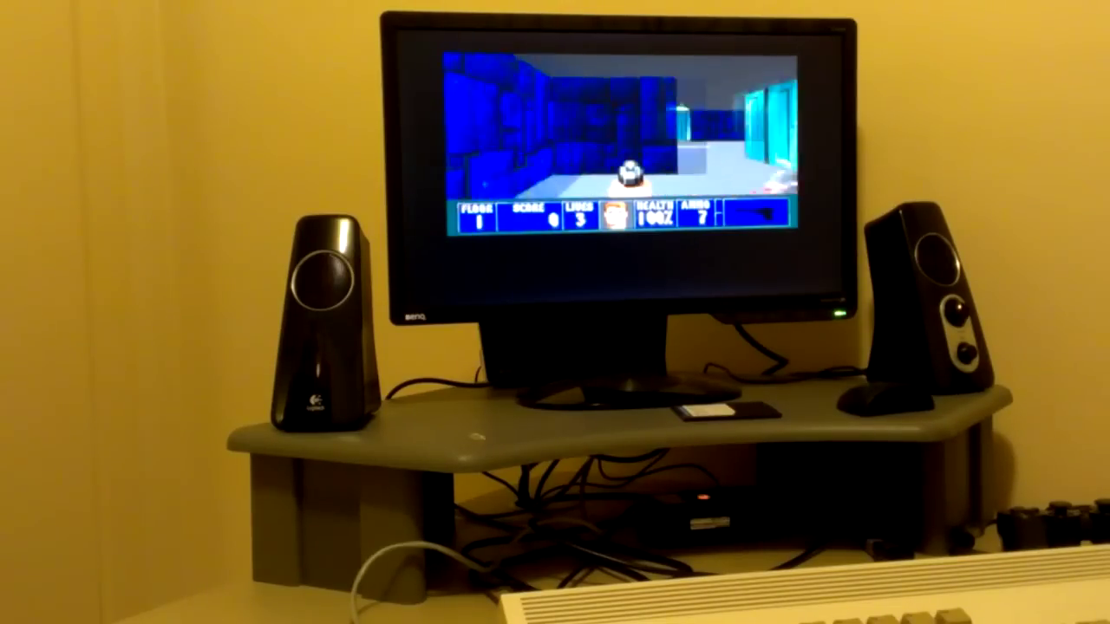
Look along the blue stone corridor and walk to the cyan door by the corner.
key(Left)
key(Right)
key(Up)
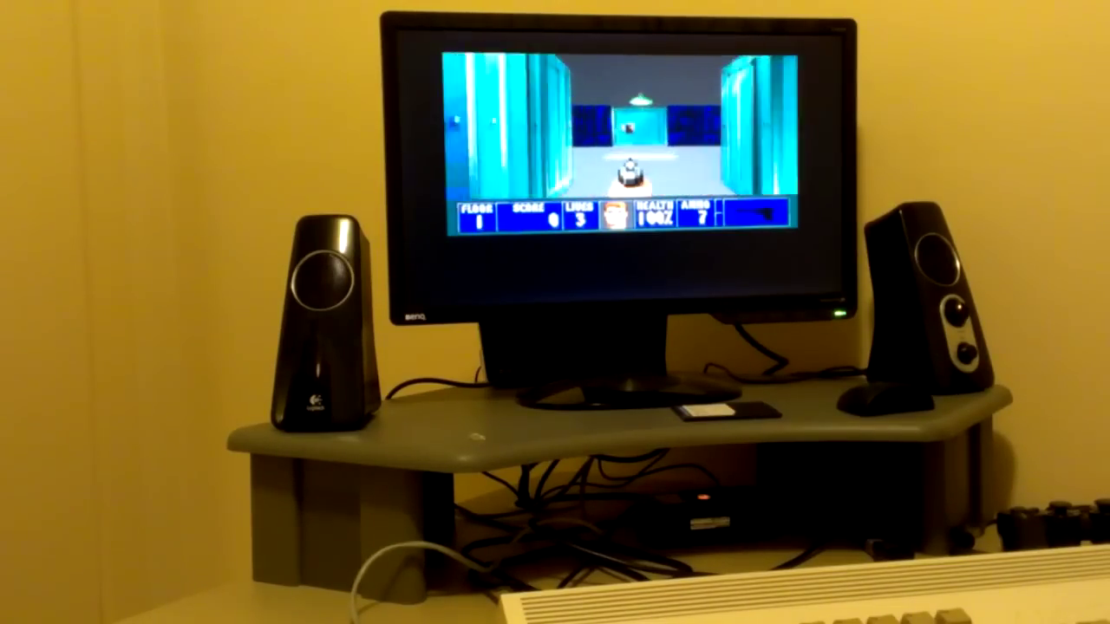
key(Up)
key(Up)
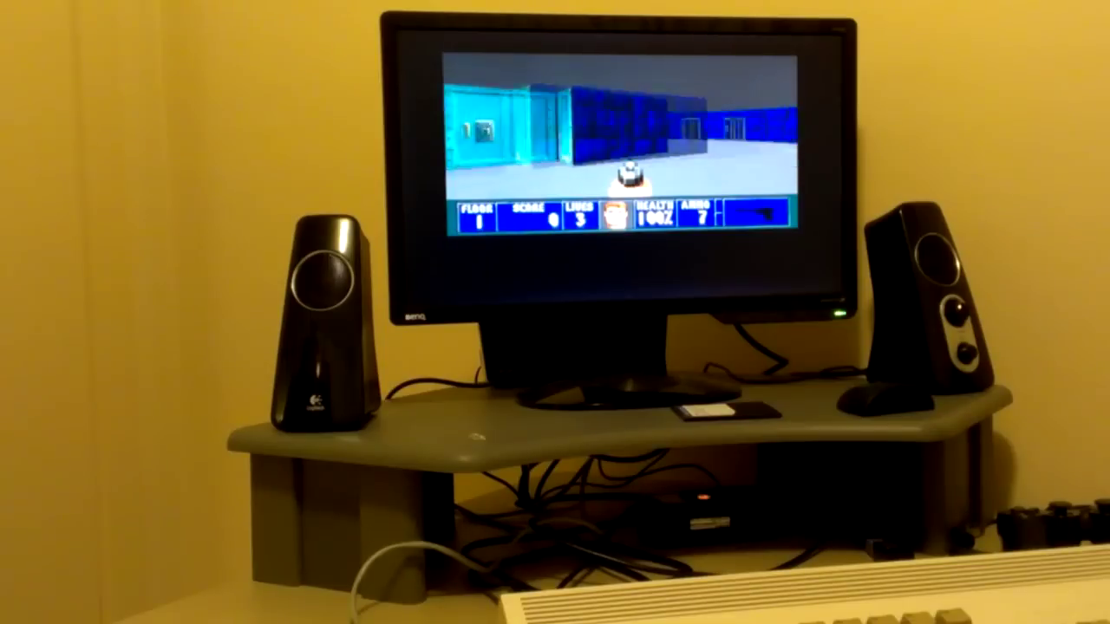
key(Left)
key(Left)
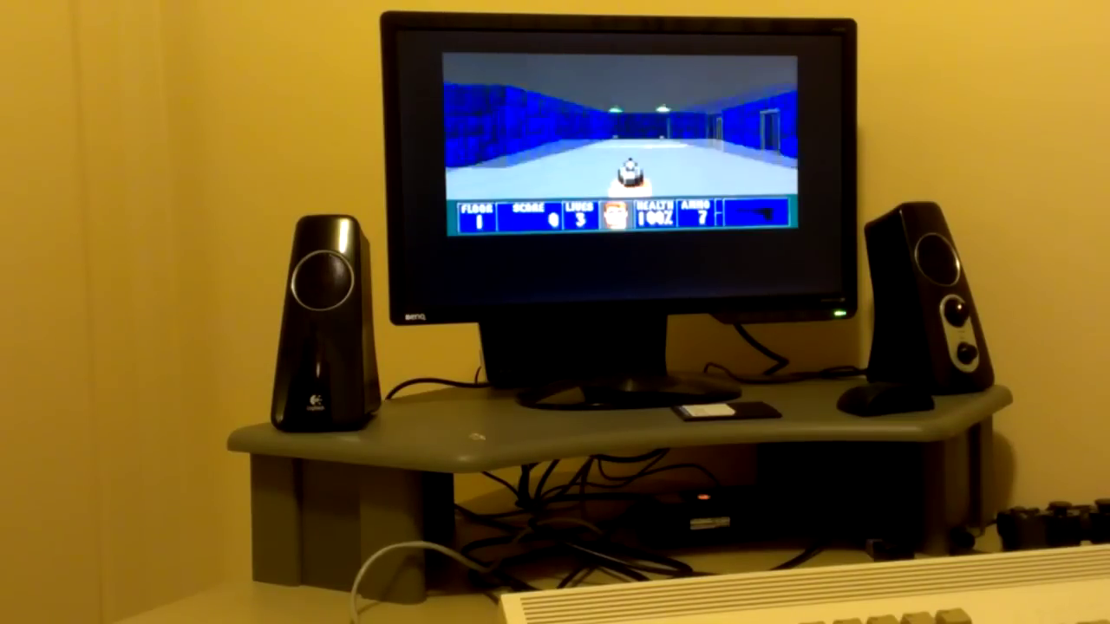
Grab the ammo clip, face the room's enemy, and pass its body into the corridor.
key(Up)
key(Right)
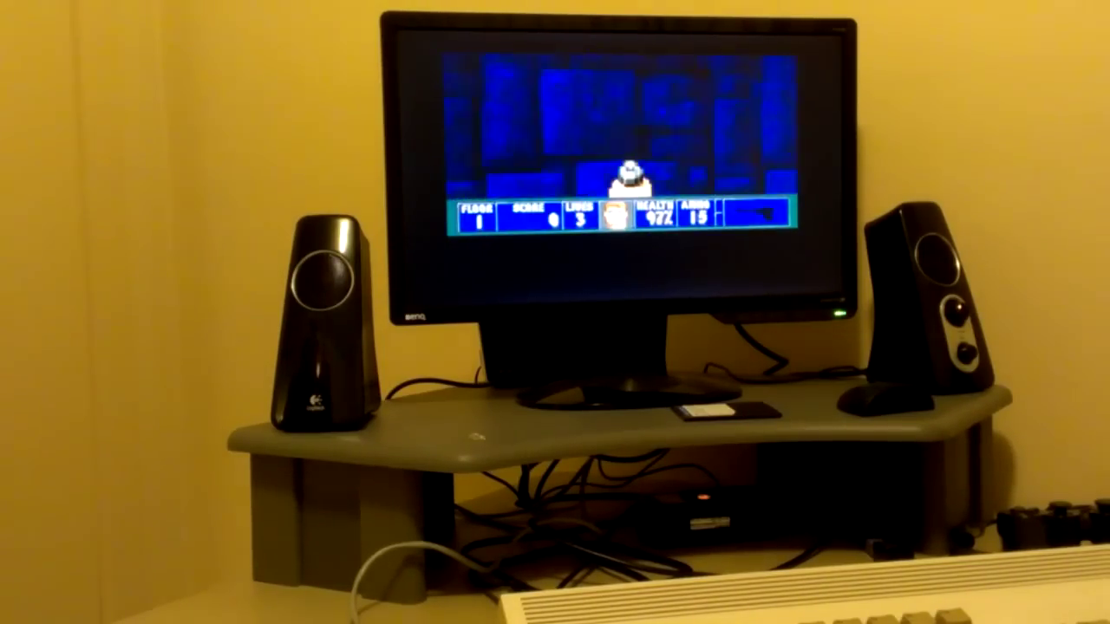
key(Left)
key(Up)
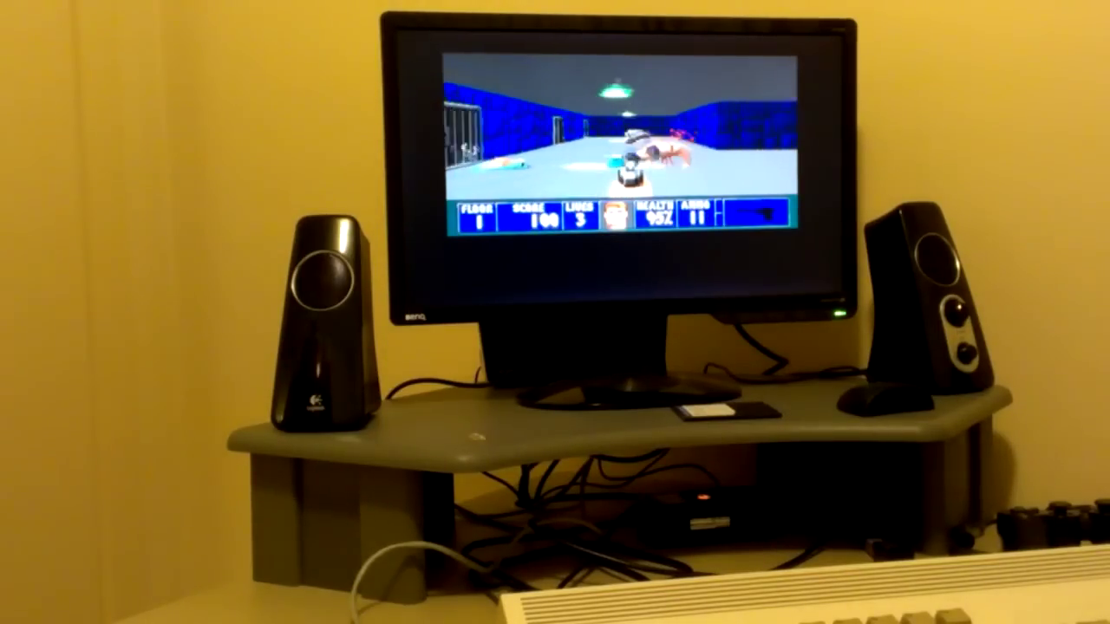
key(Up)
key(Left)
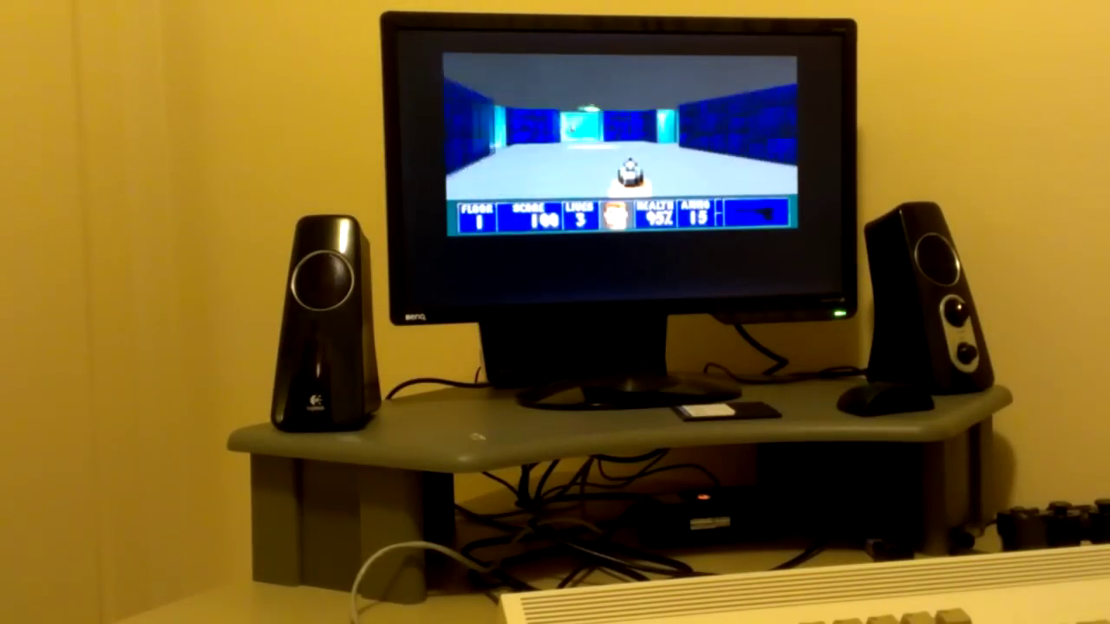
Advance through the doorways and blue corridor into the large open room.
key(Up)
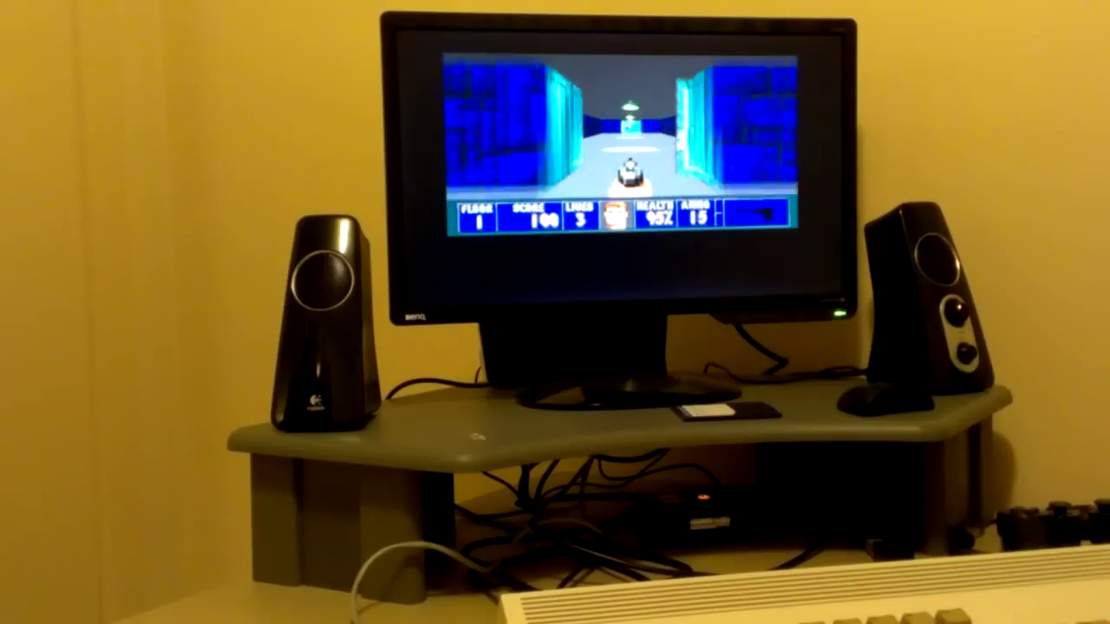
key(Up)
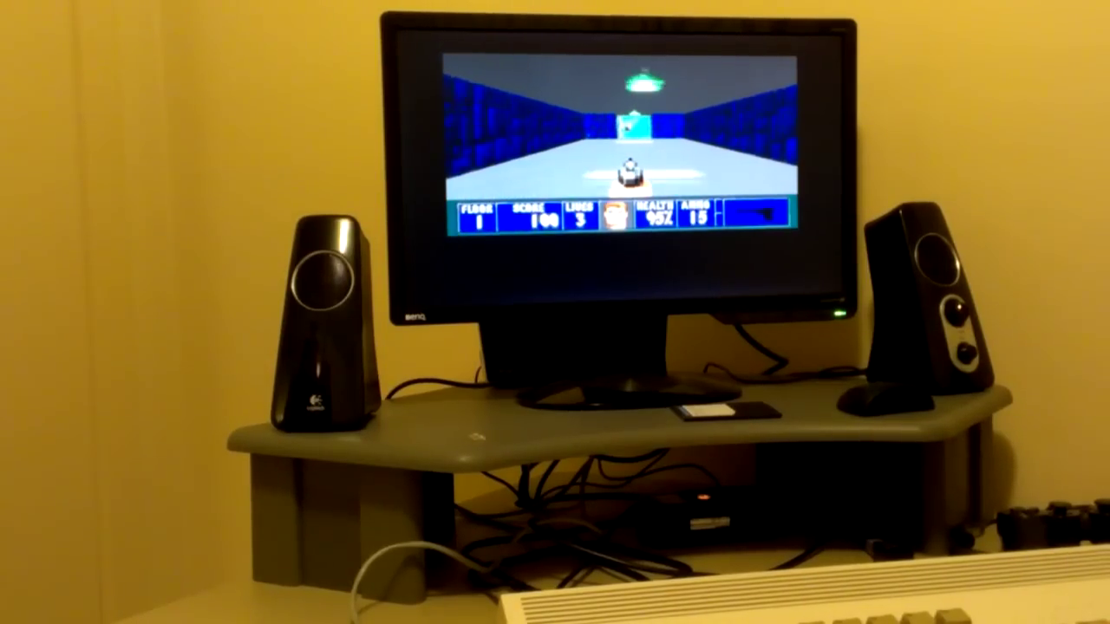
key(Up)
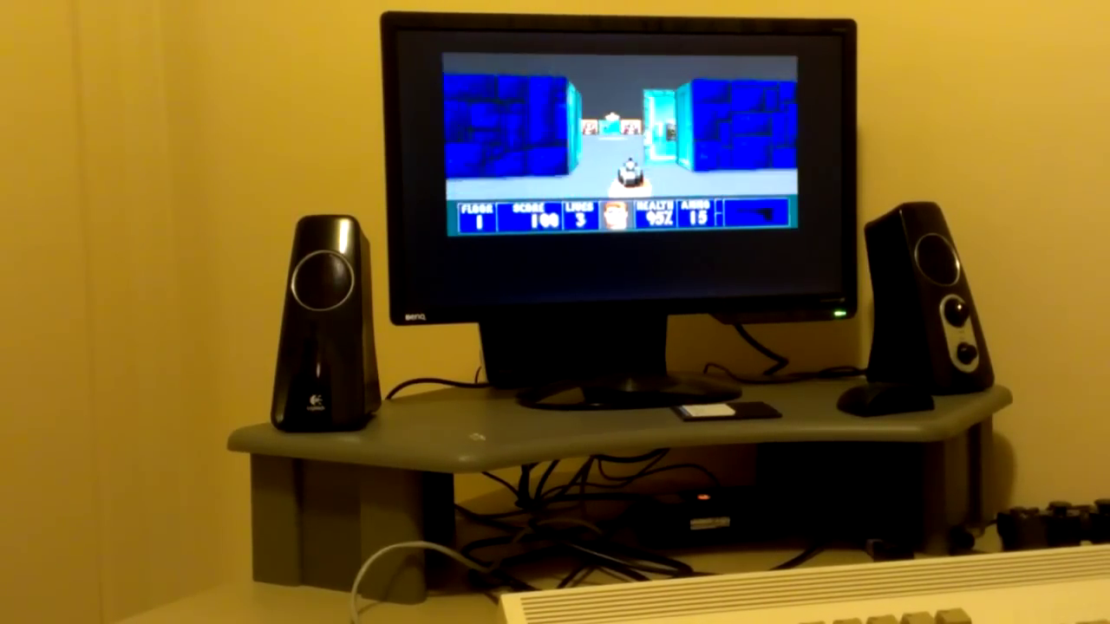
key(Up)
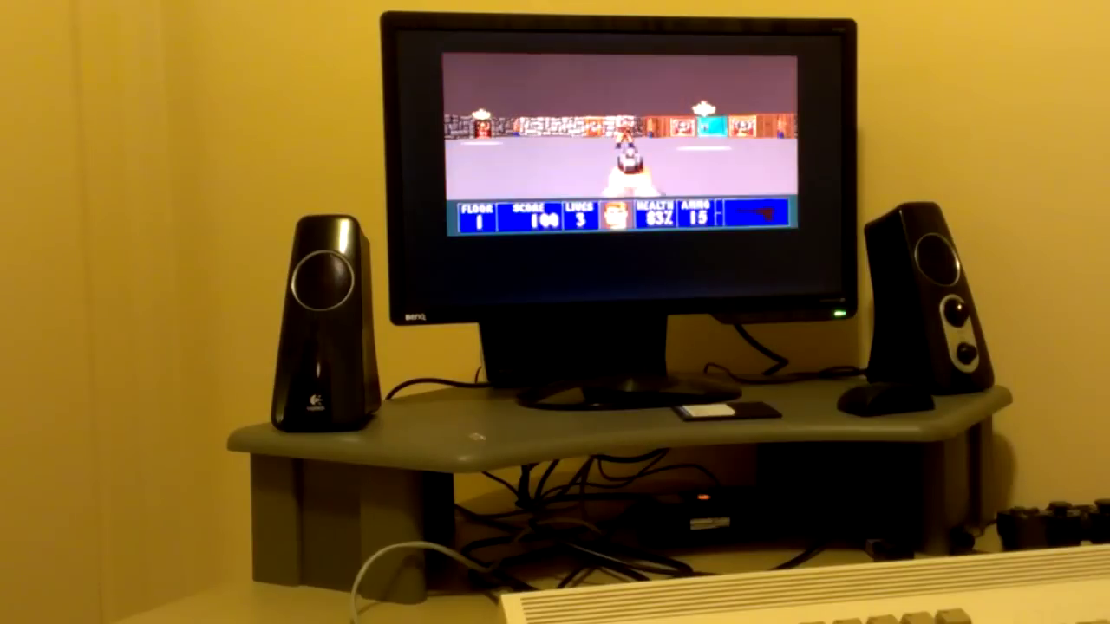
Shoot the enemy, take its ammo, and move into the cyan room with doors.
key(ctrl)
key(Up)
key(Left)
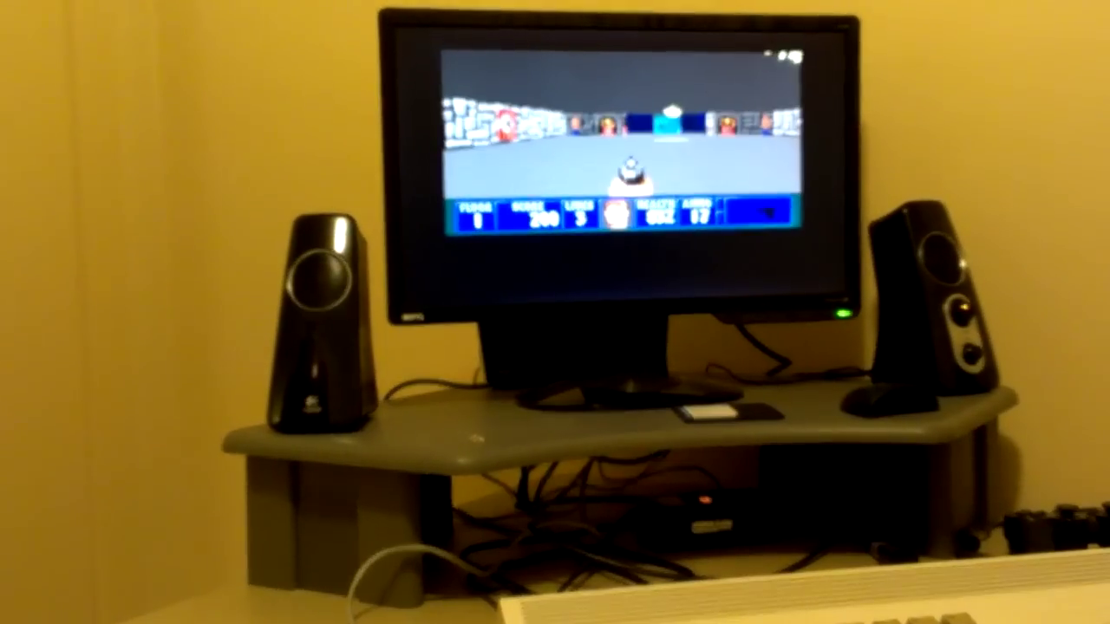
key(Right)
key(Up)
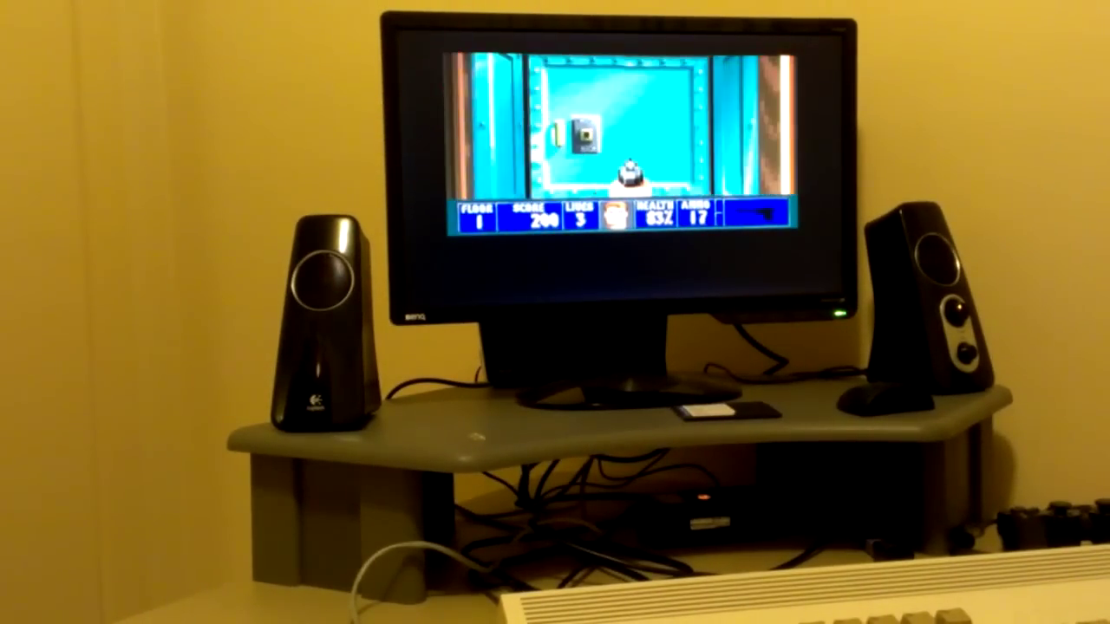
Shoot the guard down the long corridor.
key(Left)
key(Up)
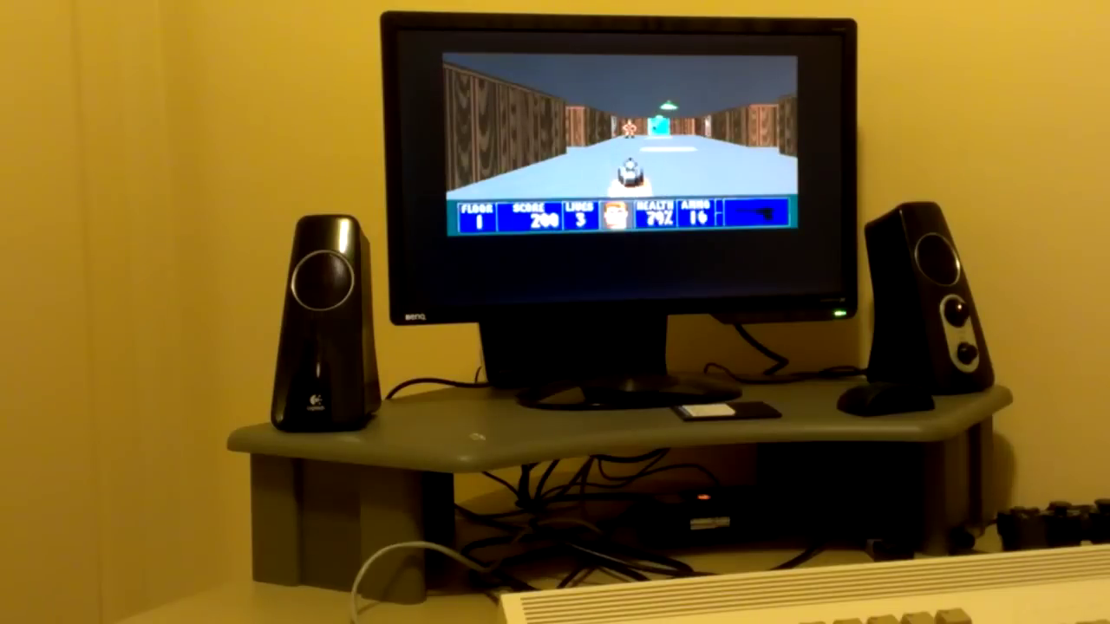
key(ctrl)
key(Up)
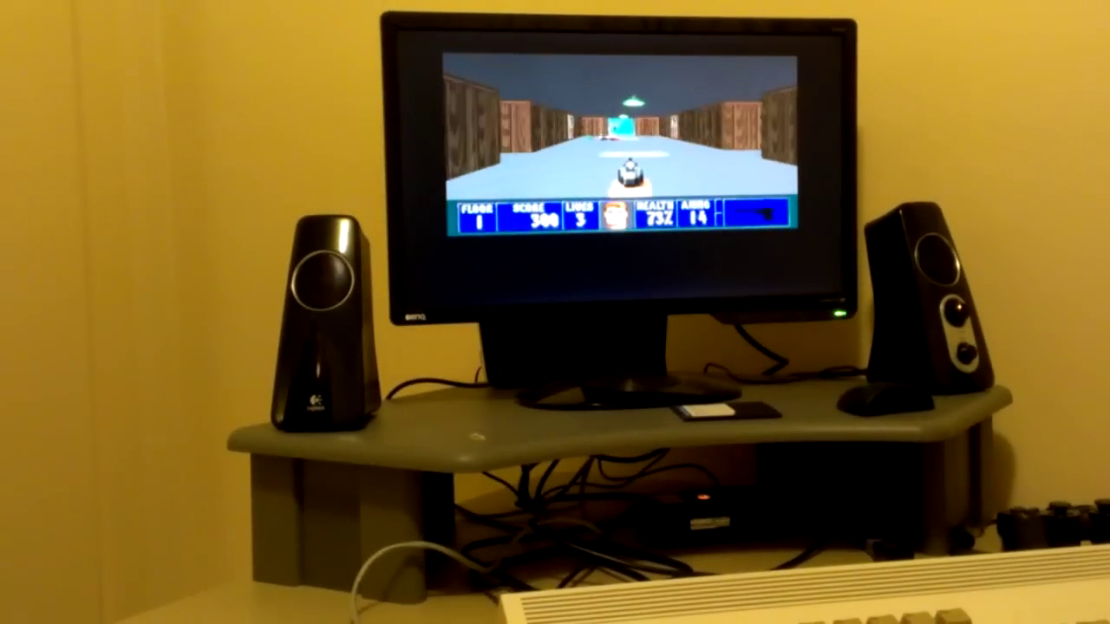
Head toward the eagle portrait, collecting ammo along the way.
key(Right)
key(Up)
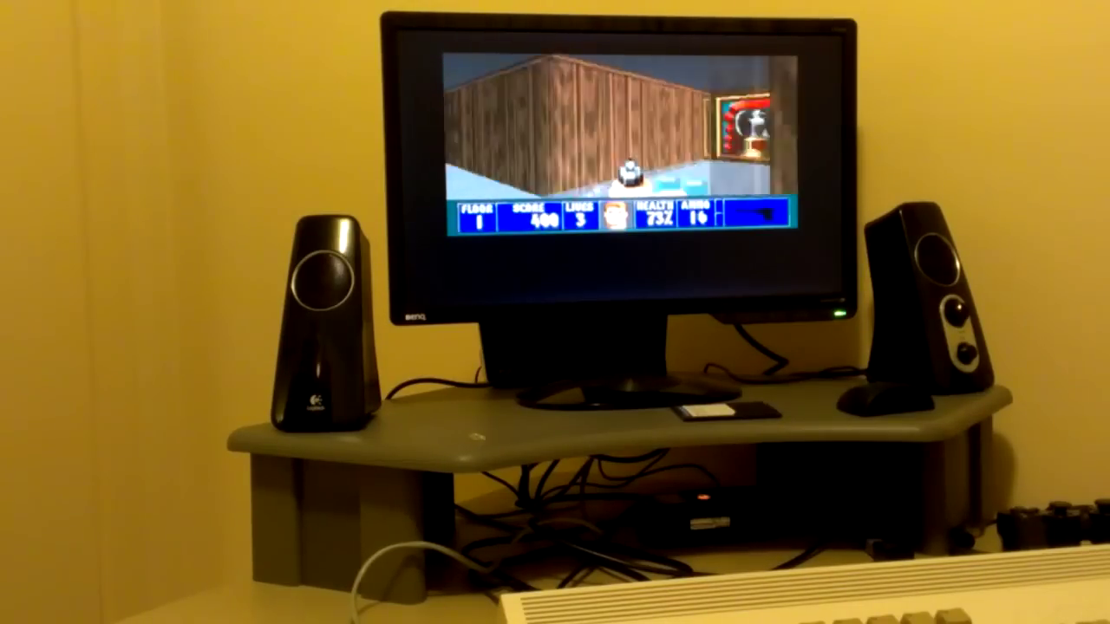
key(Right)
key(Up)
key(Down)
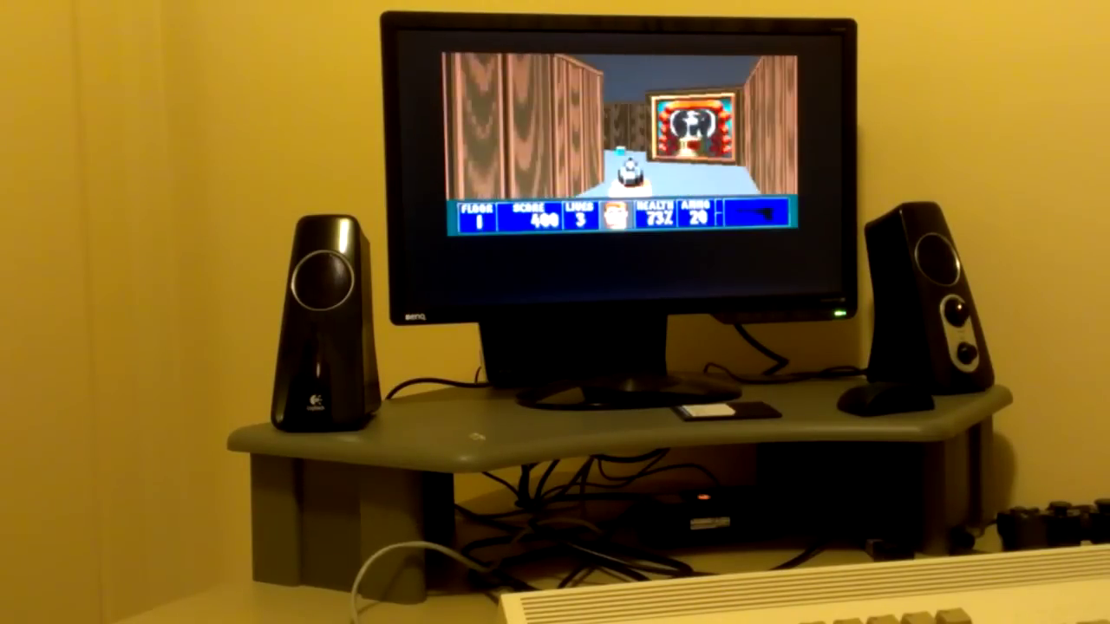
Collect health and ammo near the portrait, then turn around to face the guard.
key(Up)
key(Left)
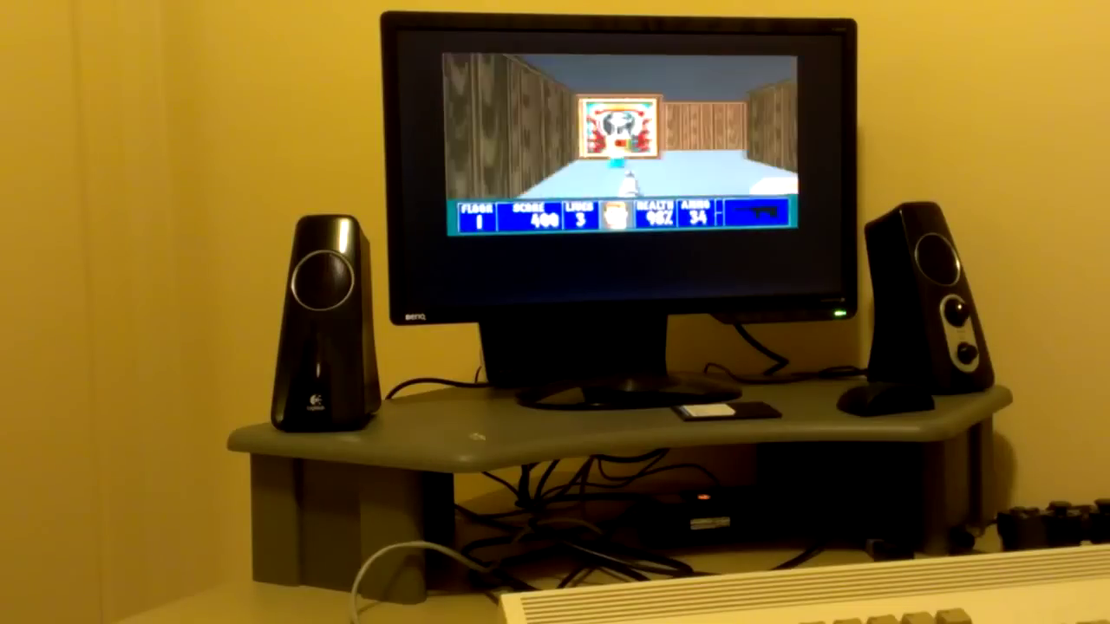
key(Up)
key(Up)
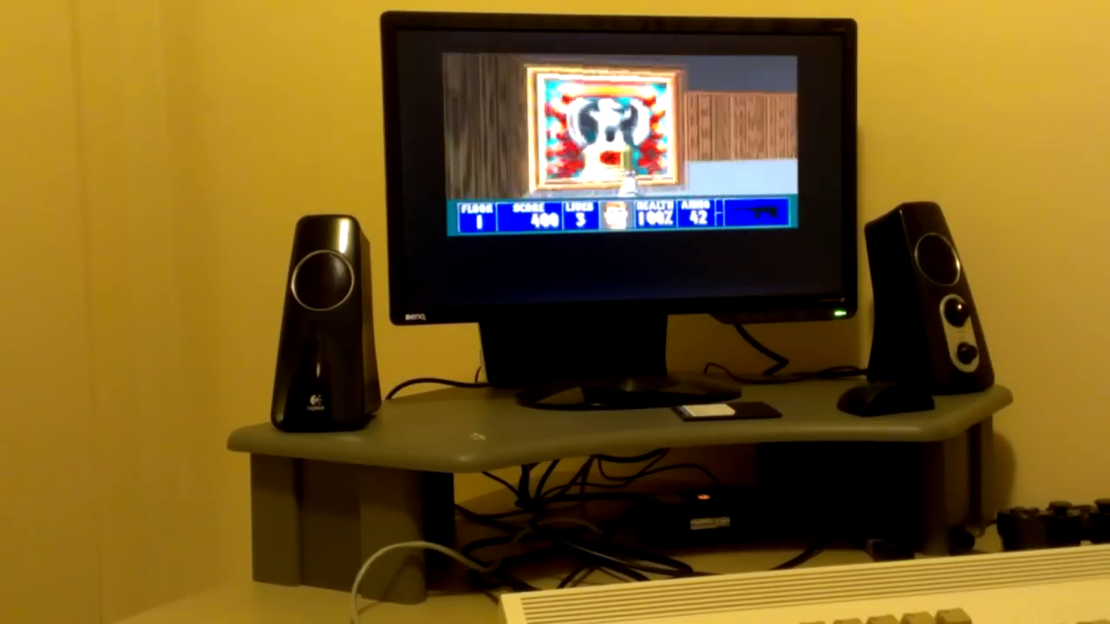
key(Right)
key(Right)
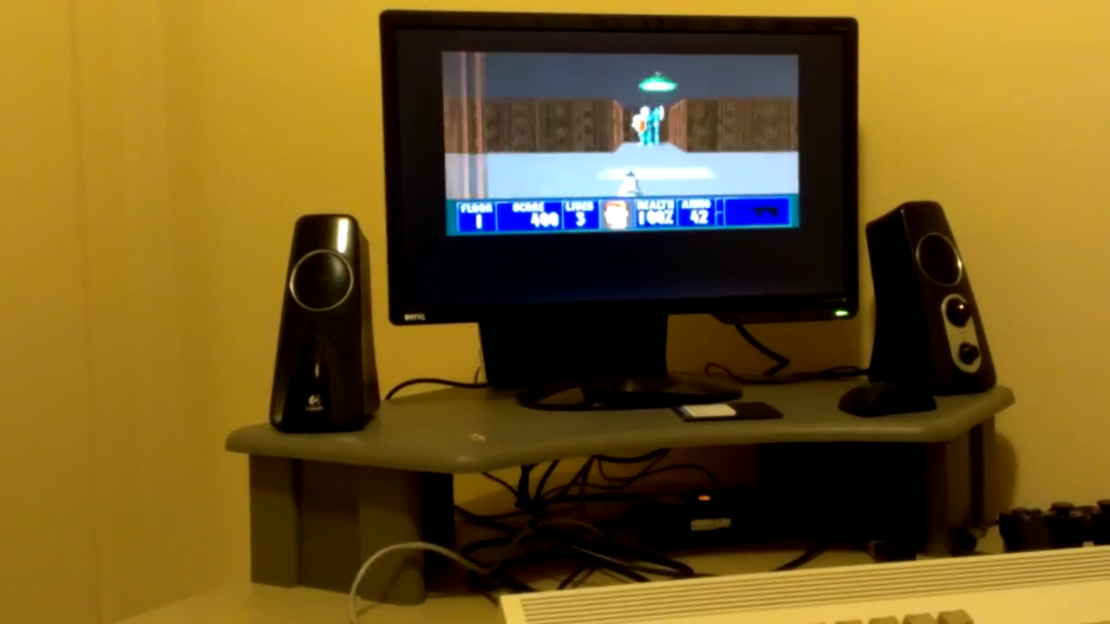
key(Right)
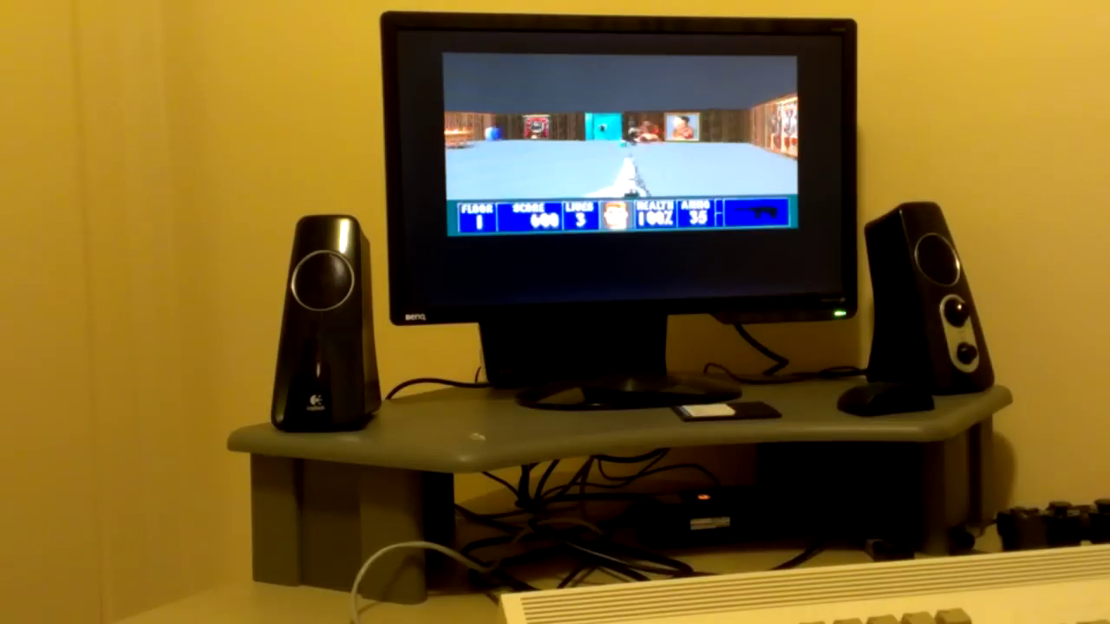
Move into the corridor with cyan doors and collect its treasure.
key(Up)
key(Up)
key(Up)
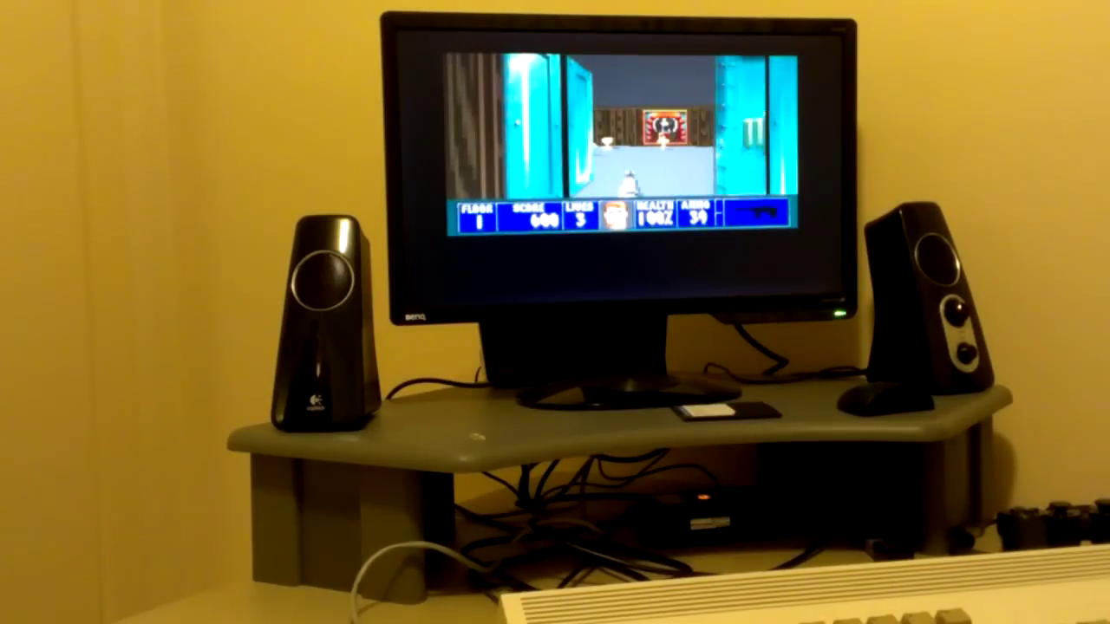
key(Up)
key(Up)
key(Up)
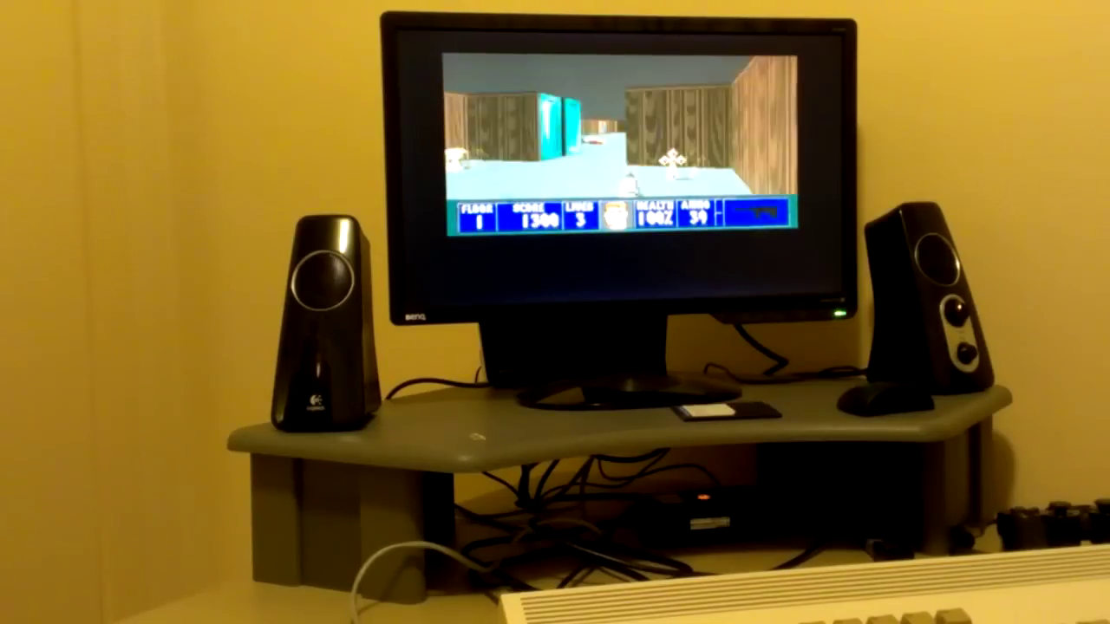
key(Up)
key(Up)
key(Up)
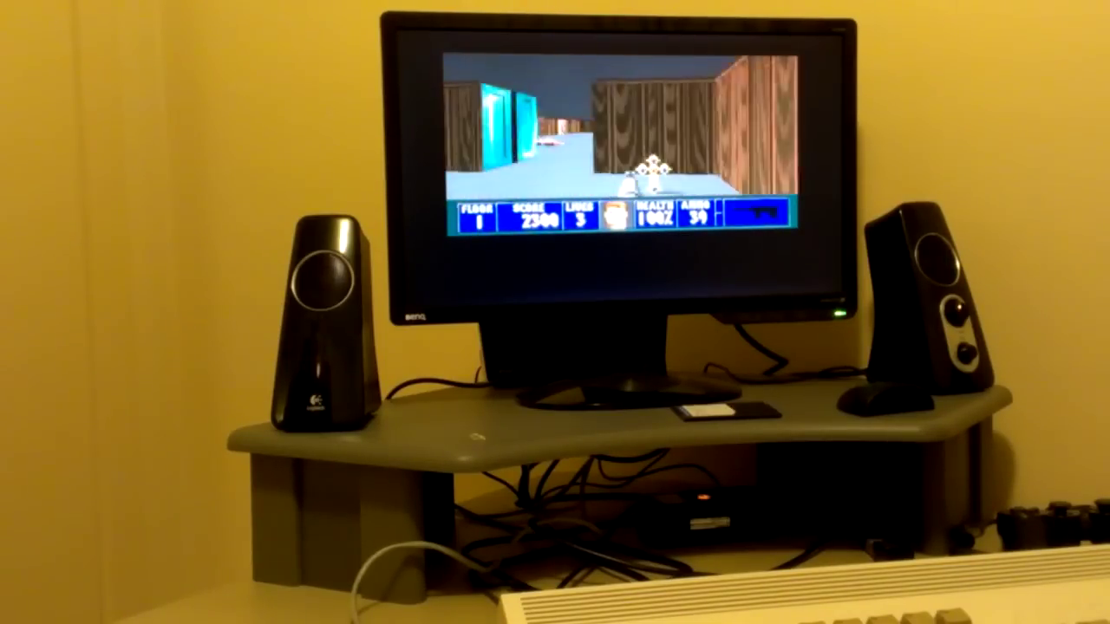
key(Left)
key(Up)
key(Up)
key(Up)
Open the cyan door and advance down the grey stone corridor toward a guard.
key(space)
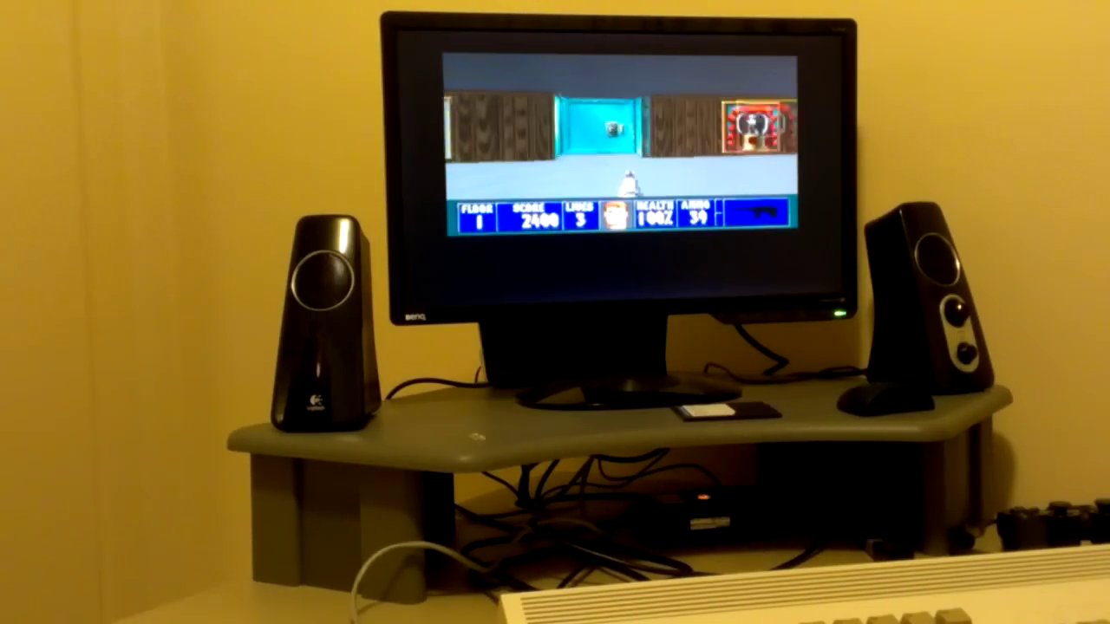
key(Up)
key(Up)
key(Up)
key(Up)
key(Up)
key(Up)
key(Right)
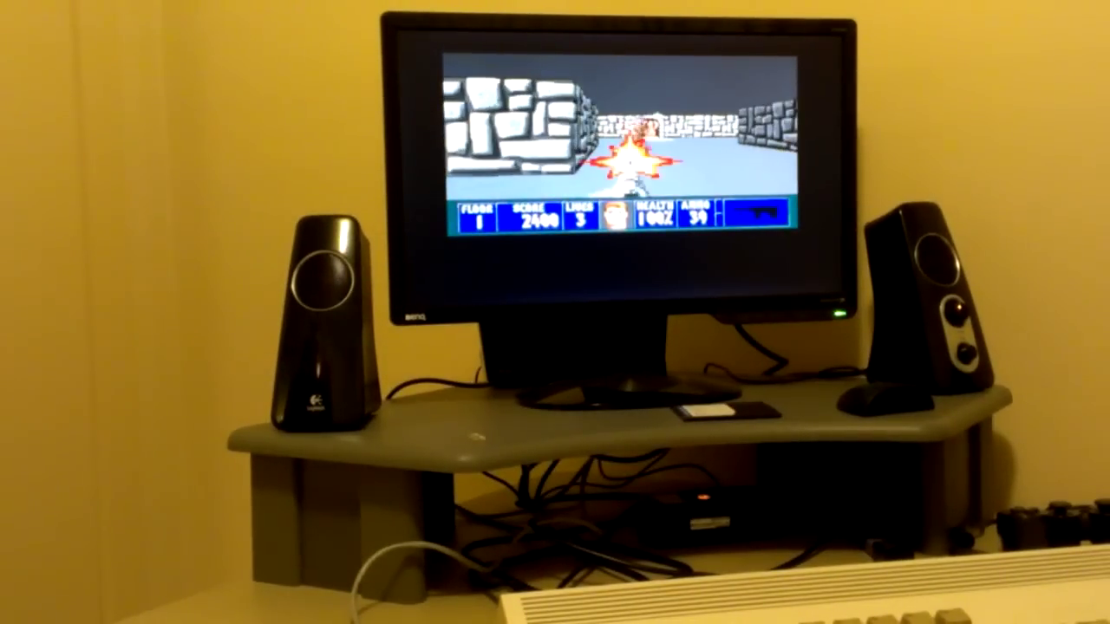
Grab ammo, shoot, and line up with the next cyan door.
key(Up)
key(ctrl)
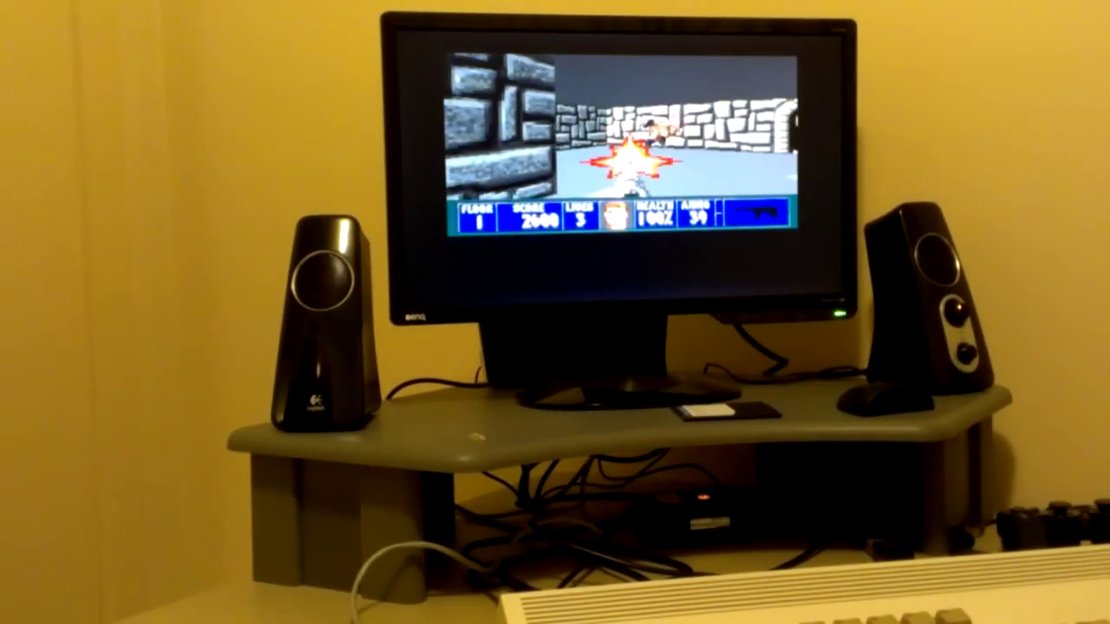
key(Left)
key(Up)
key(Left)
key(Up)
Open the cyan door, kill the guards, and enter the room.
key(Right)
key(Up)
key(space)
key(ctrl)
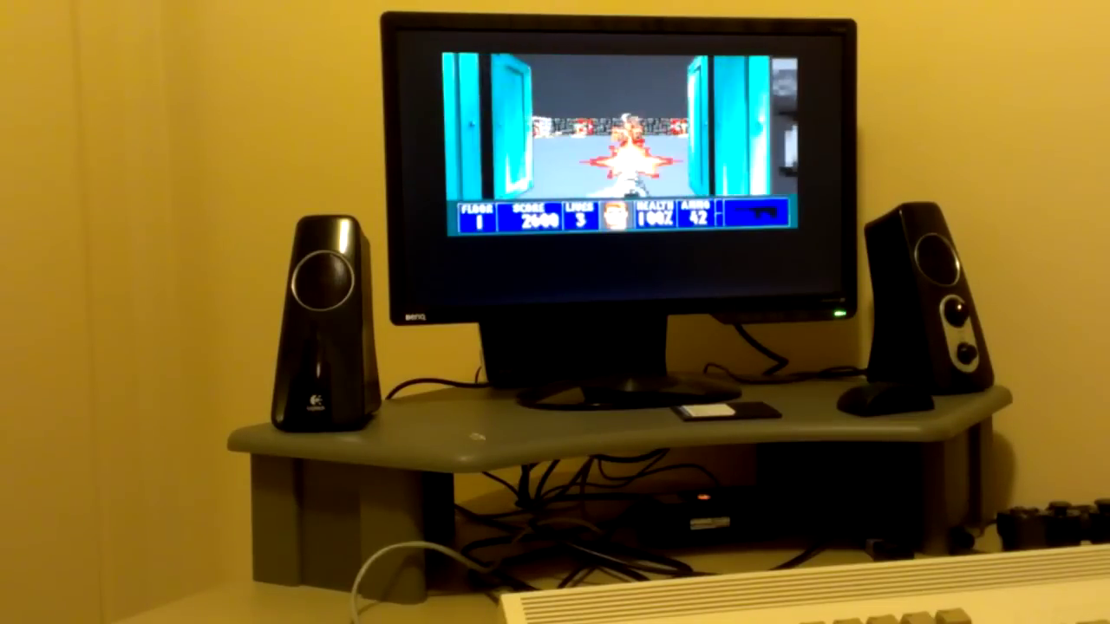
key(ctrl)
key(Up)
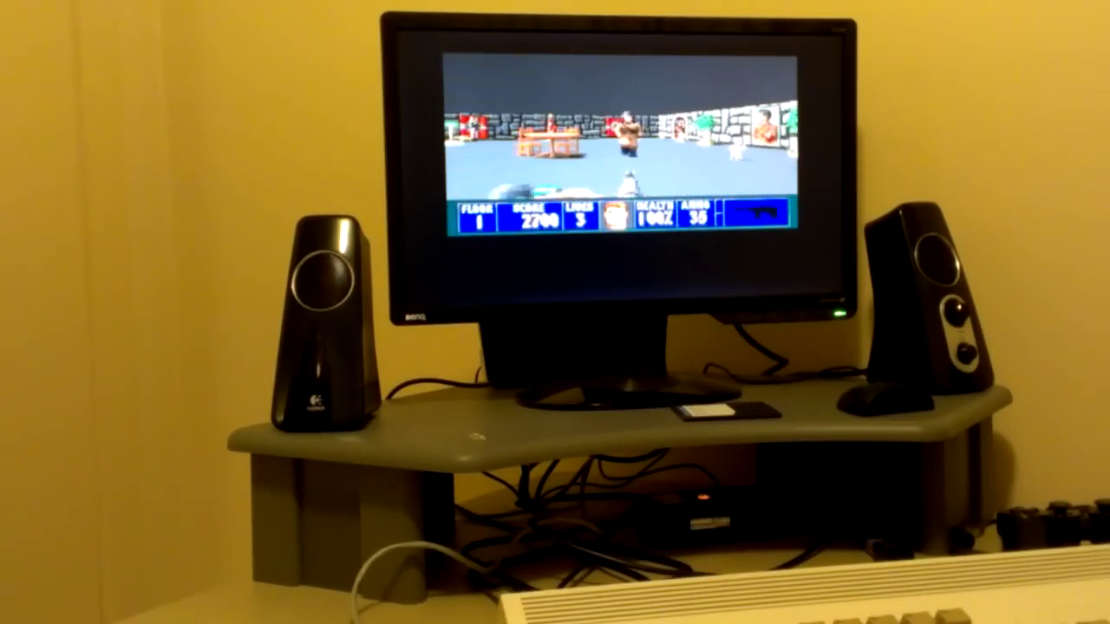
Collect a clip by the table and cross the room through the doorway.
key(Left)
key(Up)
key(Up)
key(Left)
key(Up)
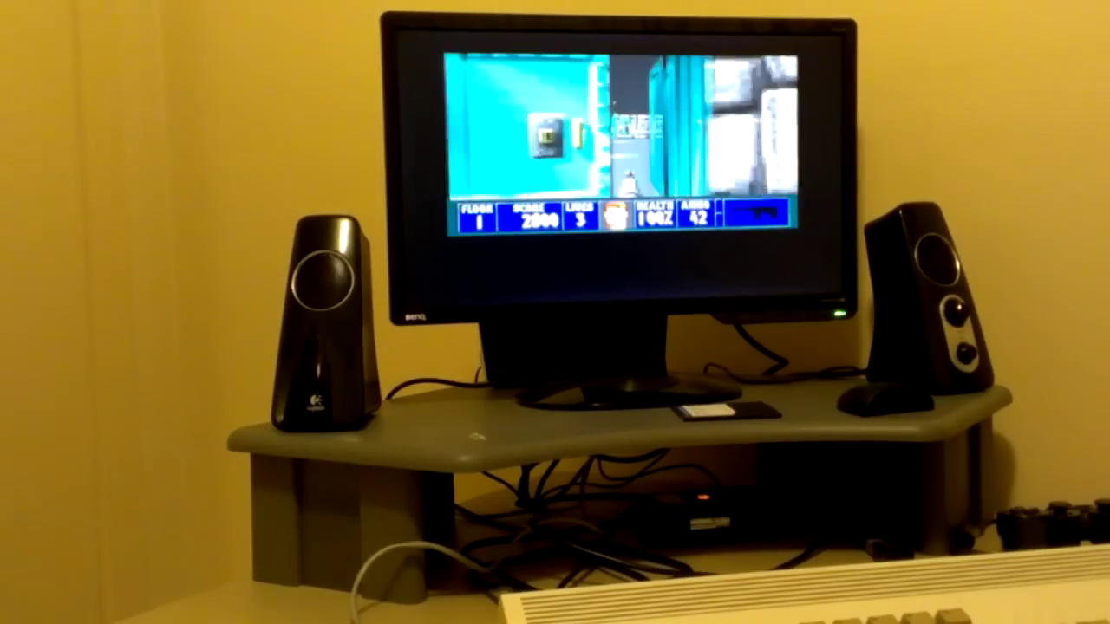
key(Up)
key(Up)
key(Left)
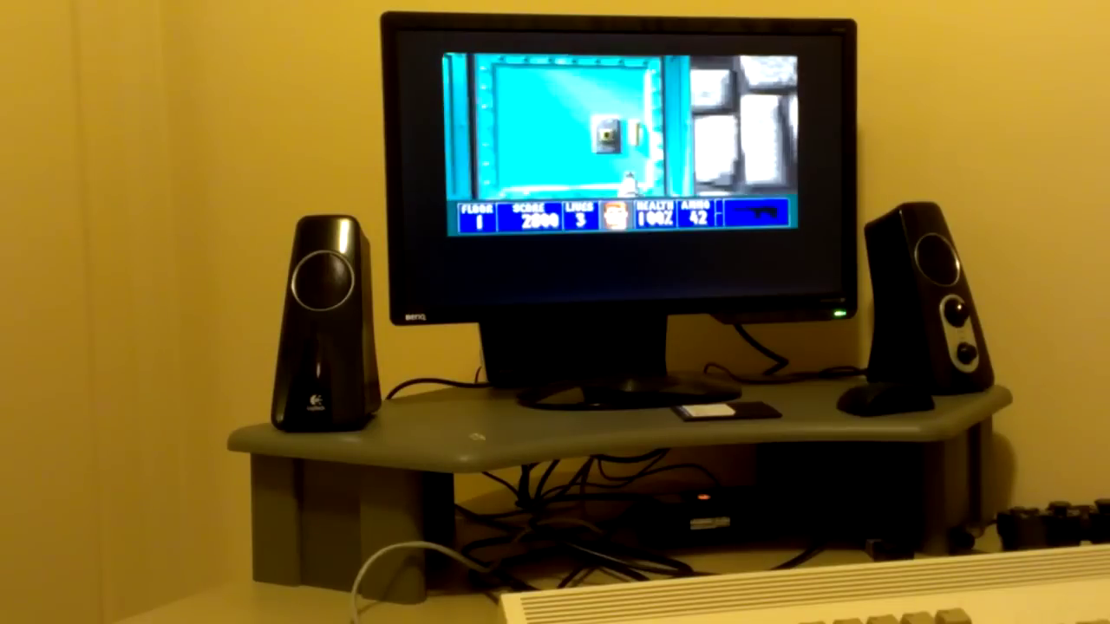
key(Up)
key(Up)
key(Up)
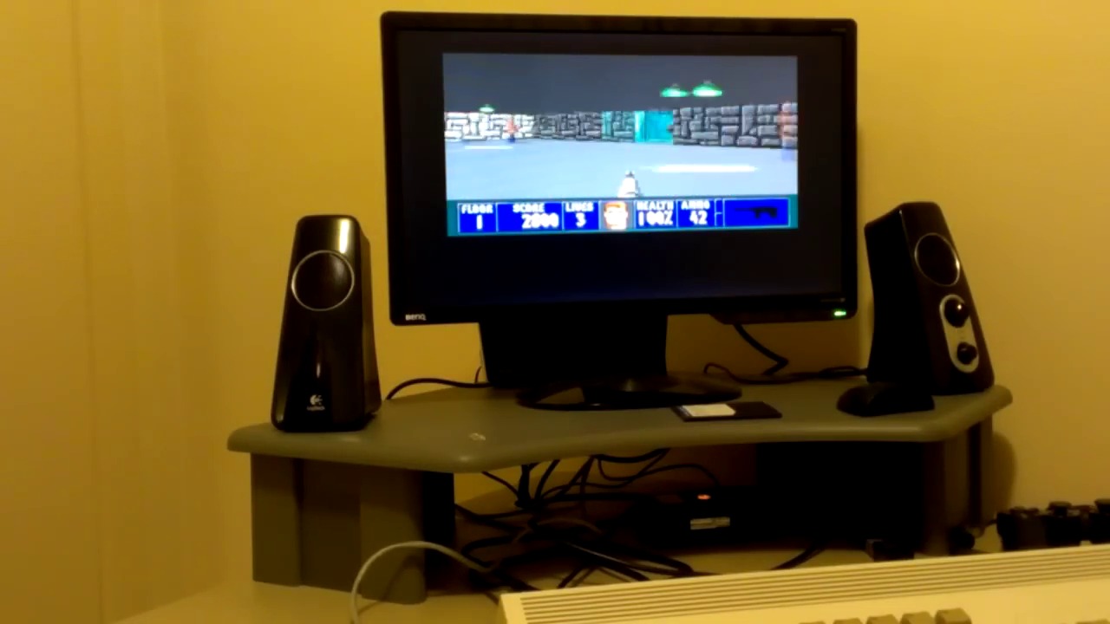
Head toward the cyan door and check the floor's overhead map.
key(Right)
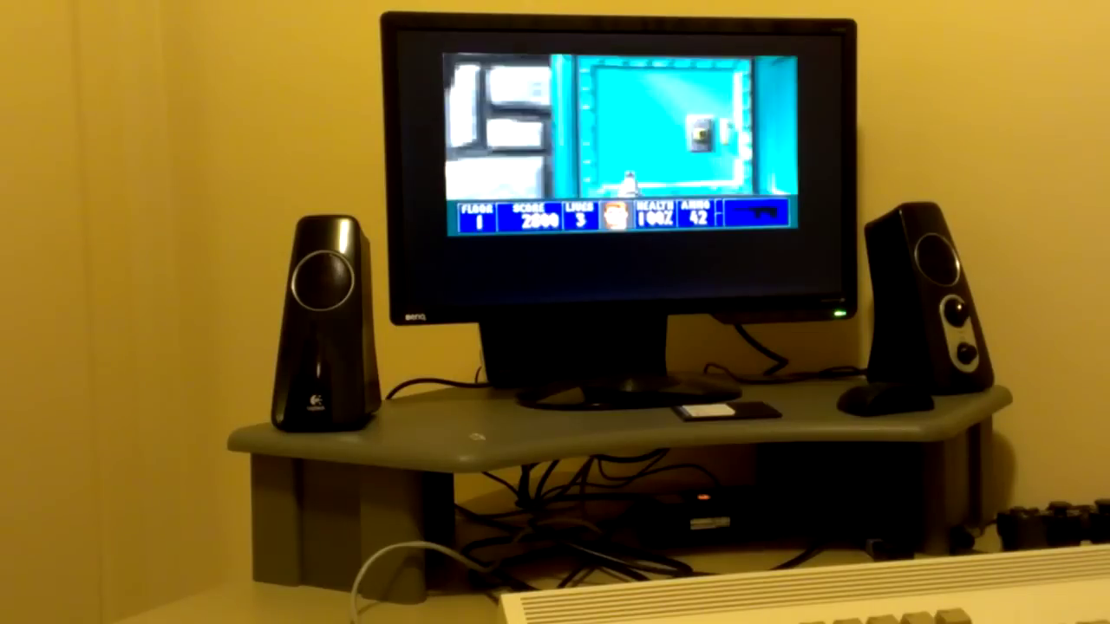
key(Up)
key(Up)
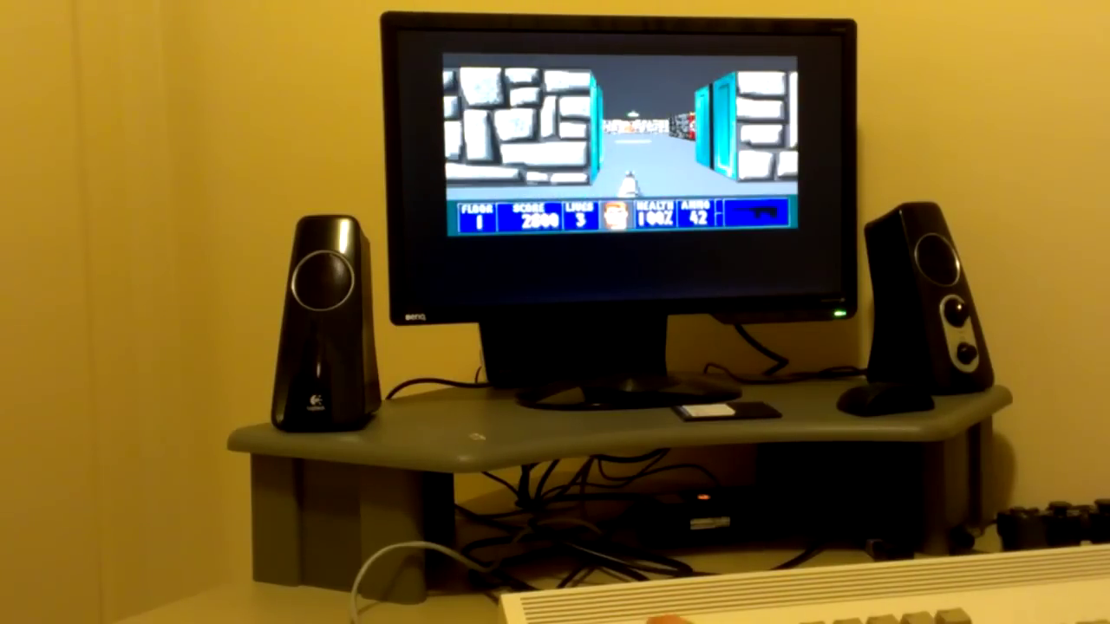
key(Tab)
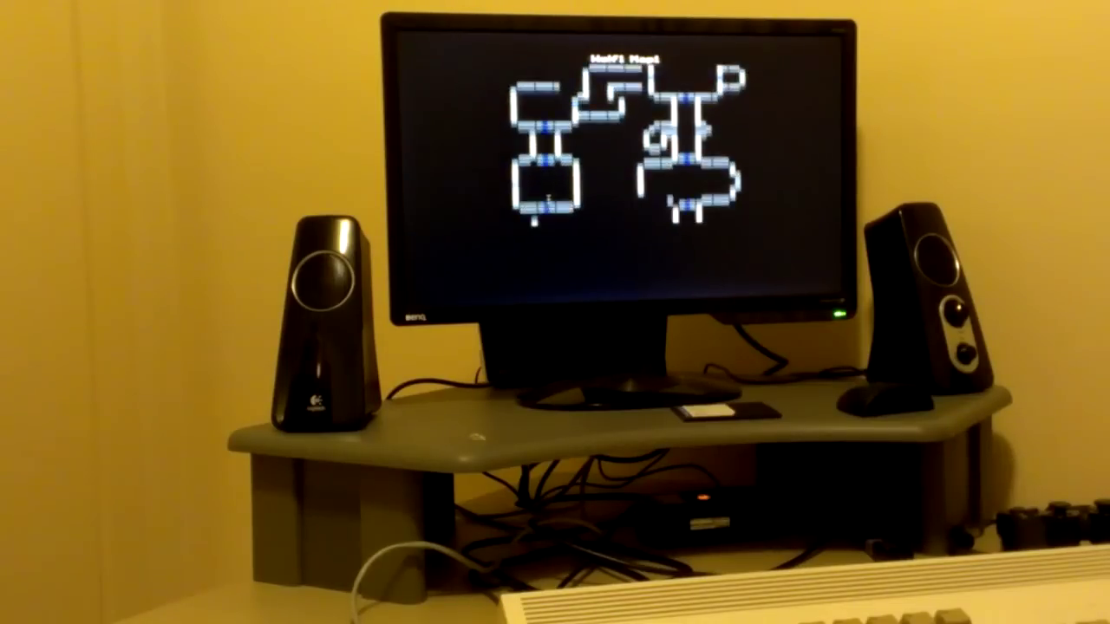
key(Tab)
Enter the stone corridor, shoot the guard, and pick up its ammo.
key(Up)
key(Up)
key(Up)
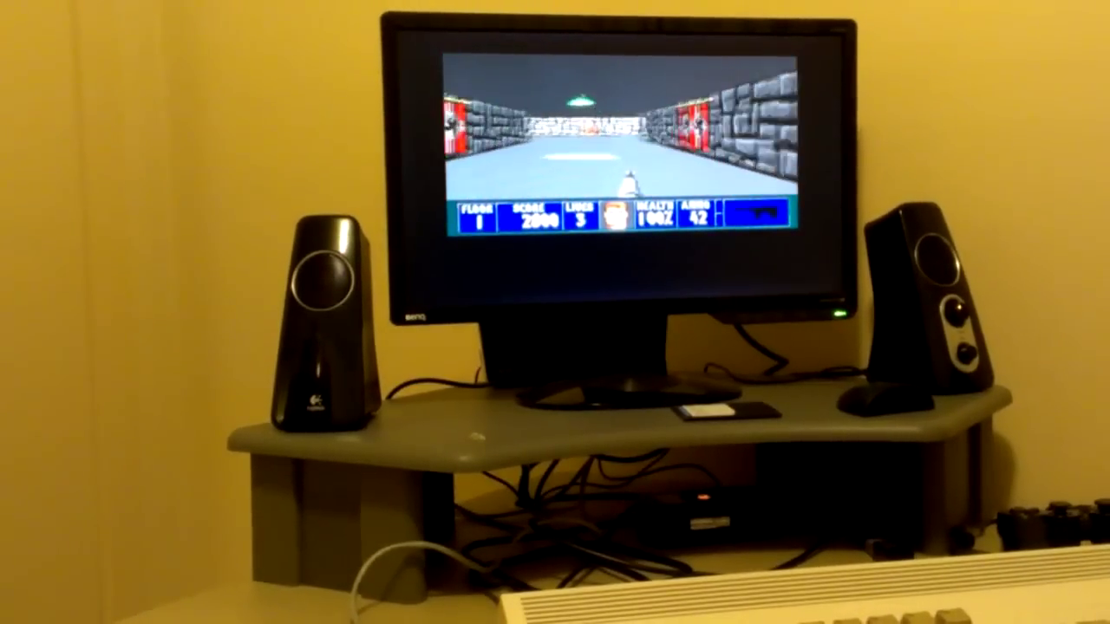
key(ctrl)
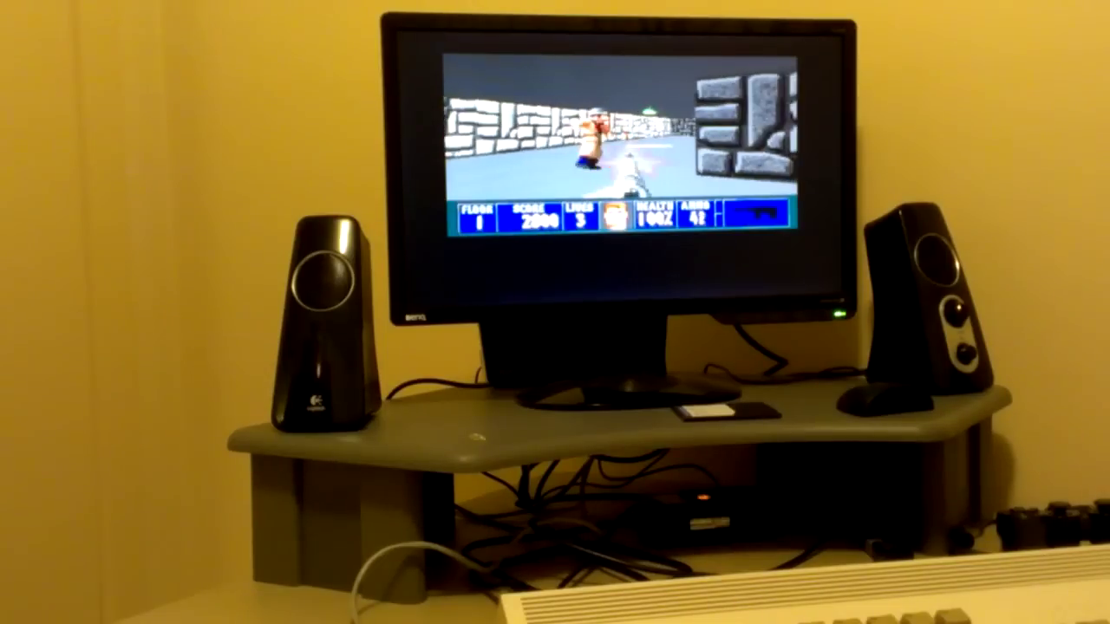
key(Up)
key(Up)
key(Left)
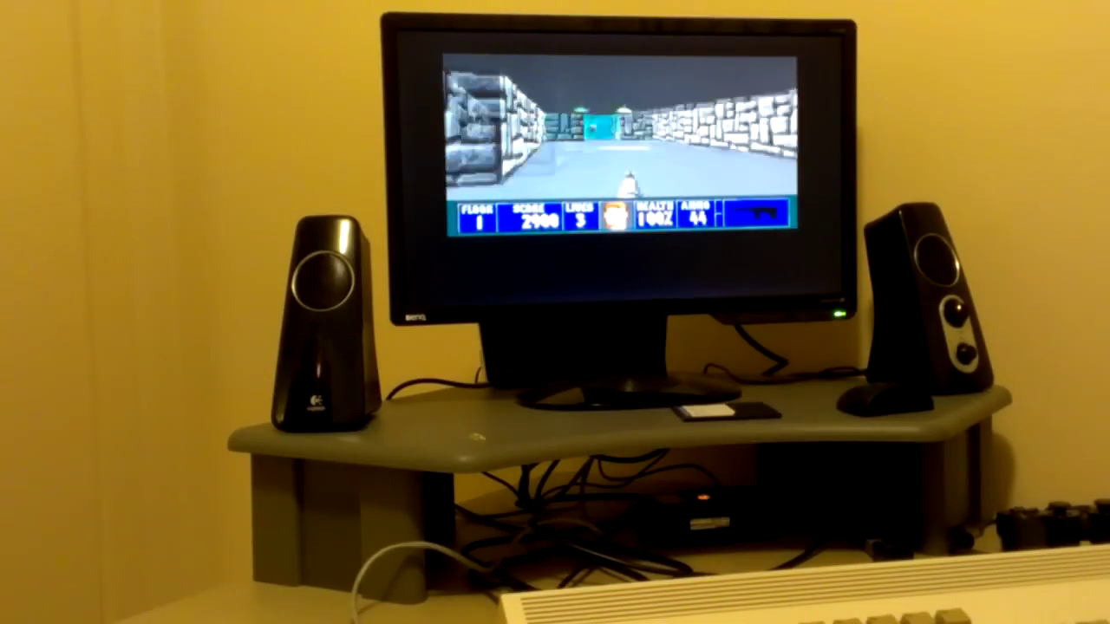
key(Left)
key(Left)
key(Left)
Walk to the next cyan door and open it.
key(Up)
key(Up)
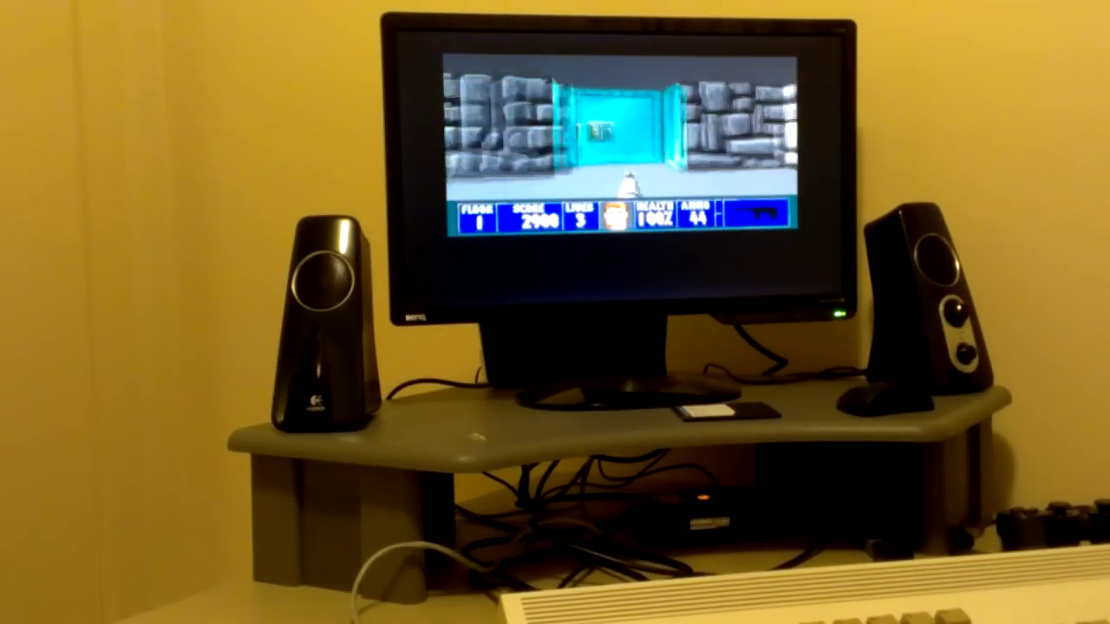
key(Up)
key(Up)
key(space)
key(Up)
key(Up)
Push into the stone room and reach the exit with score 3100 and 96% health.
key(Up)
key(Up)
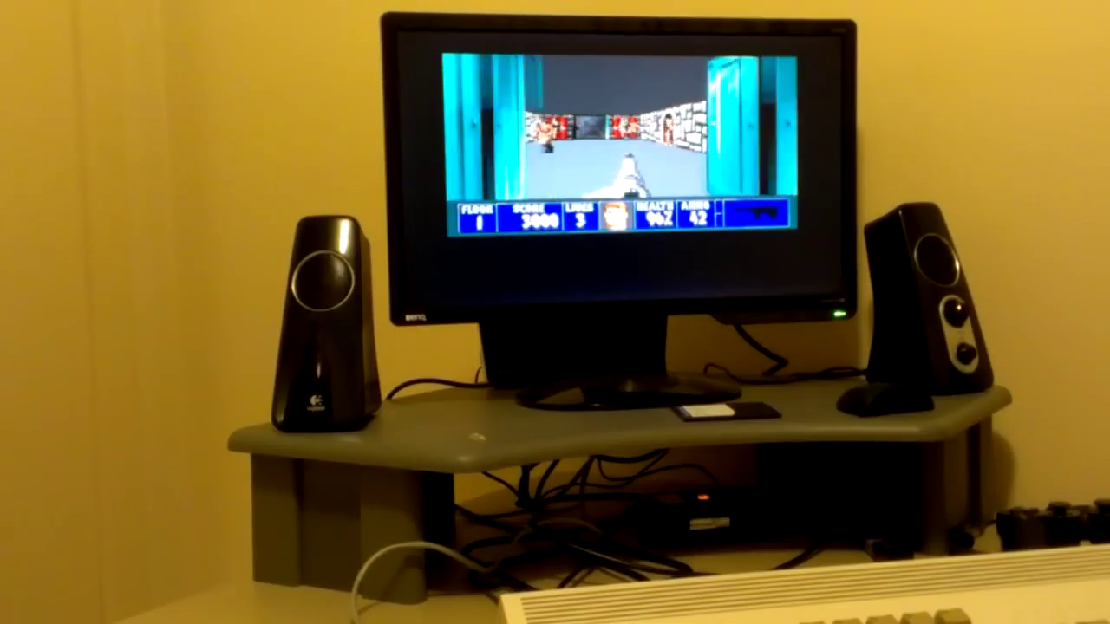
key(ctrl)
key(ctrl)
key(Up)
key(Left)
key(Up)
key(Right)
key(Up)
key(Up)
key(Up)
key(Up)
key(Up)
key(Up)
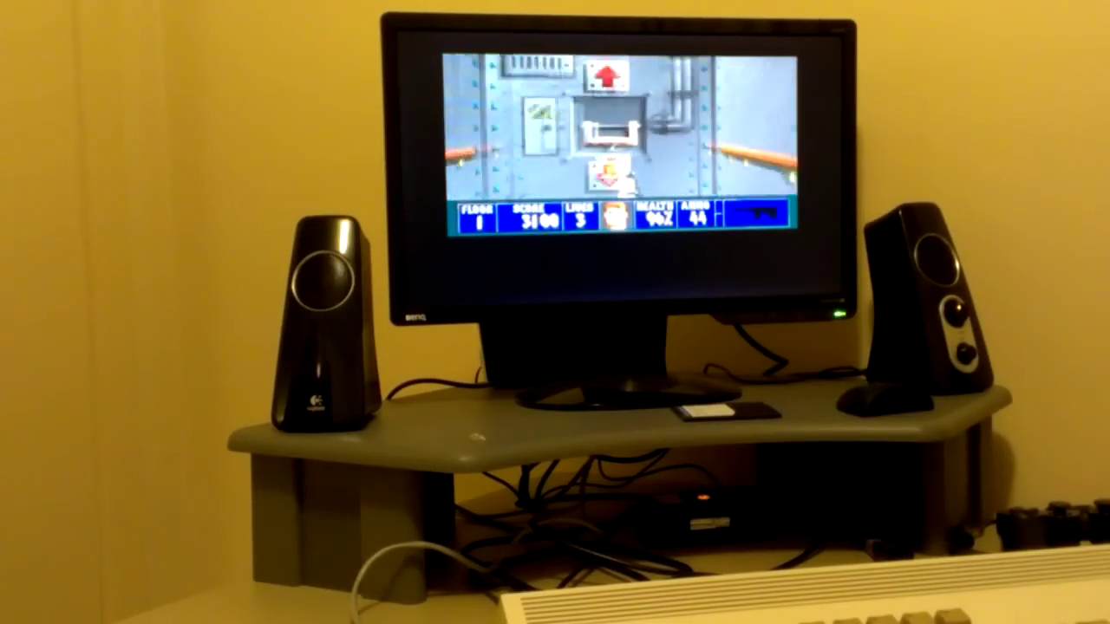
key(Escape)
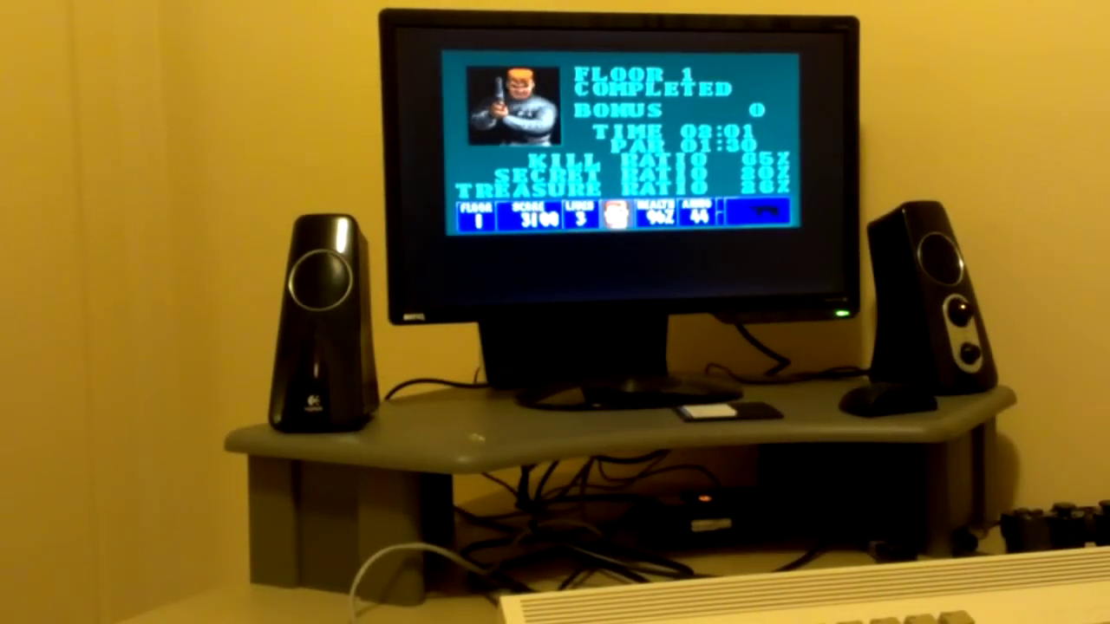
Dismiss the floor 1 tally, move into floor 2's blue corridor, and pause to the options menu.
key(space)
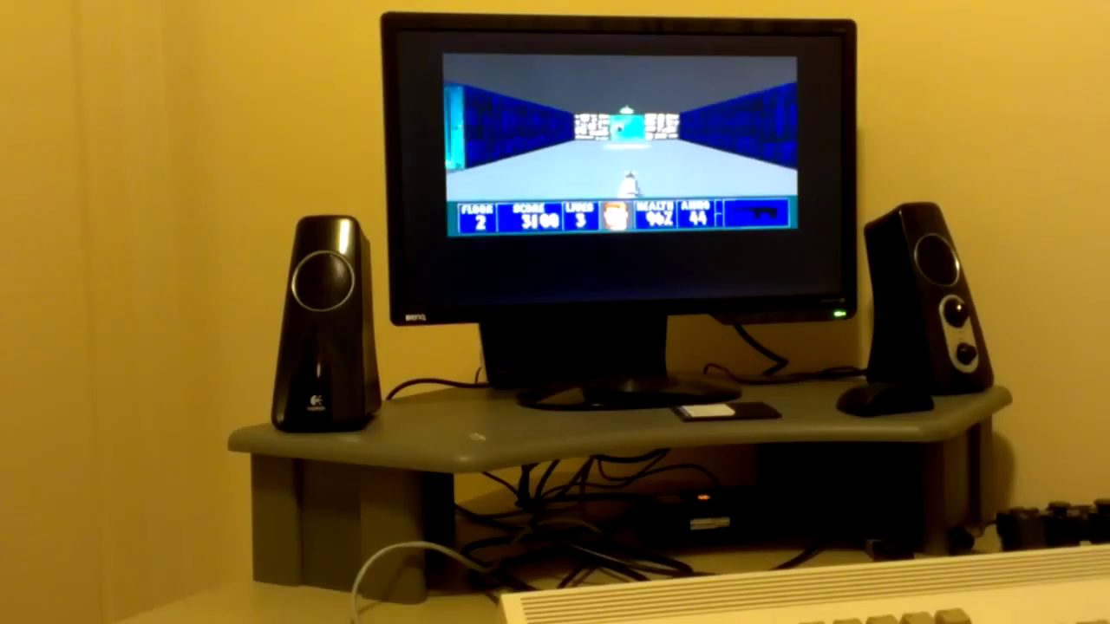
key(Left)
key(Left)
key(Up)
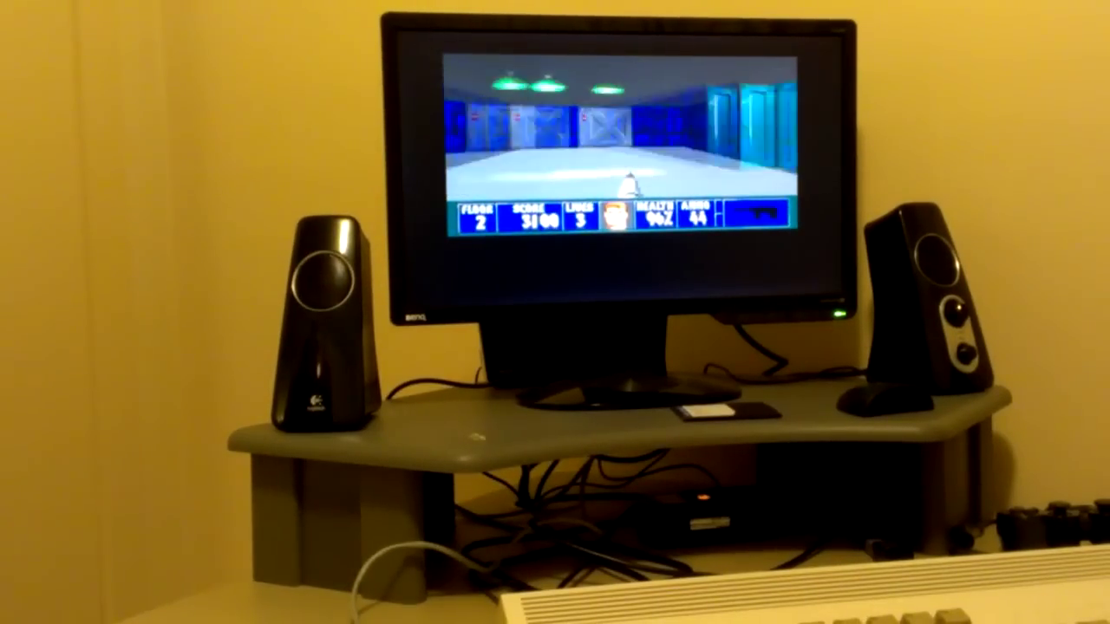
key(Escape)
Quit Wolfenstein 3D from the Options menu and confirm with Y.
key(Up)
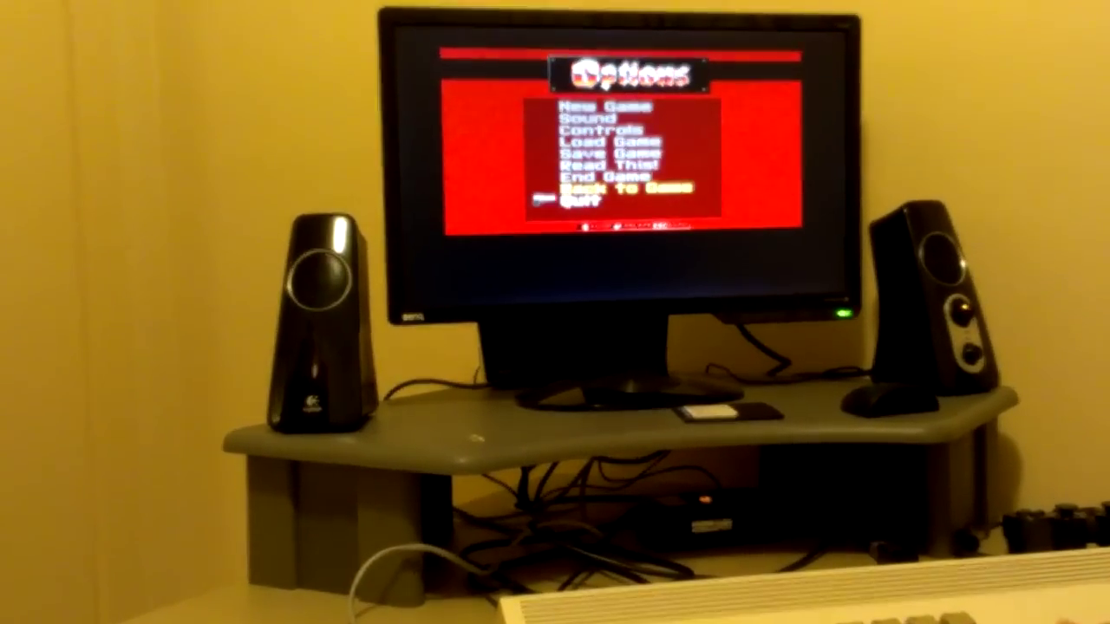
key(Return)
key(y)
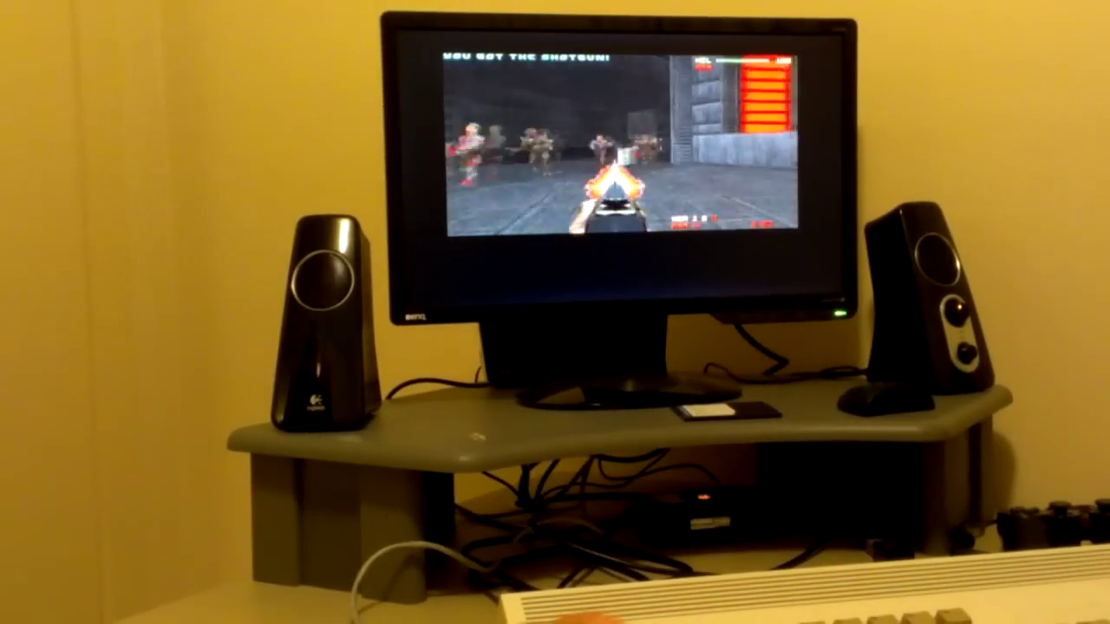
Start a new Back to Saturn X game from the main menu at a chosen difficulty.
key(Escape)
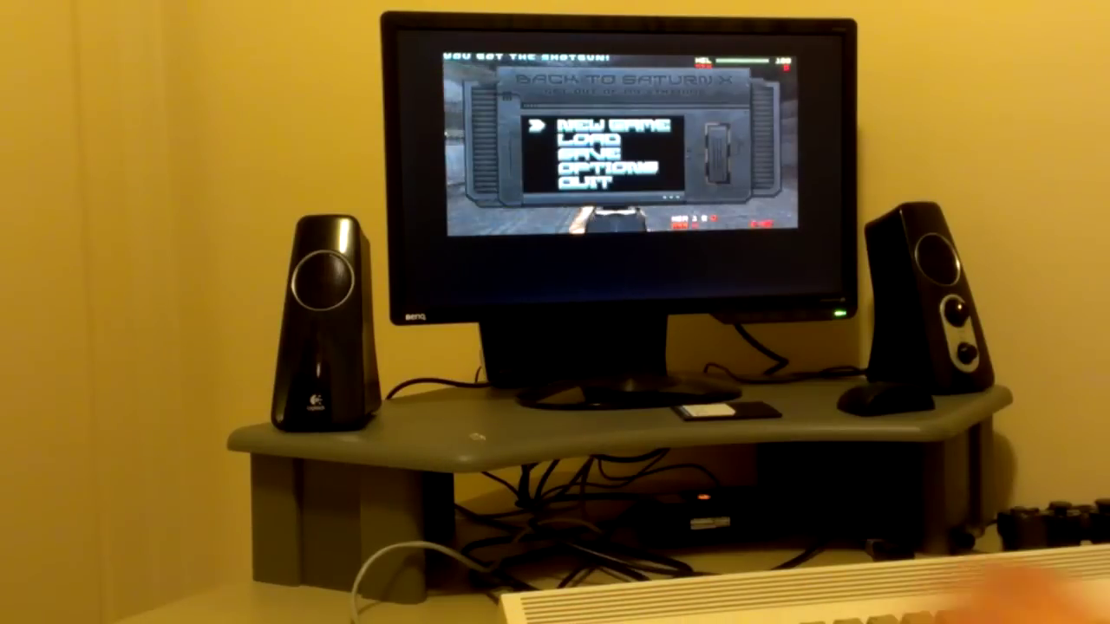
key(Return)
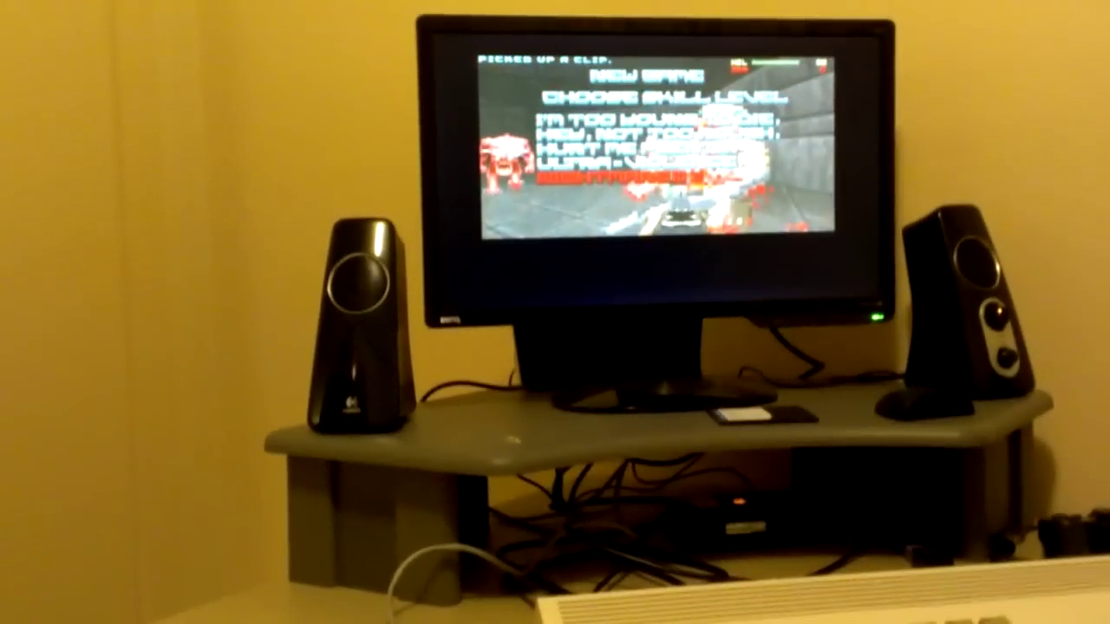
key(Return)
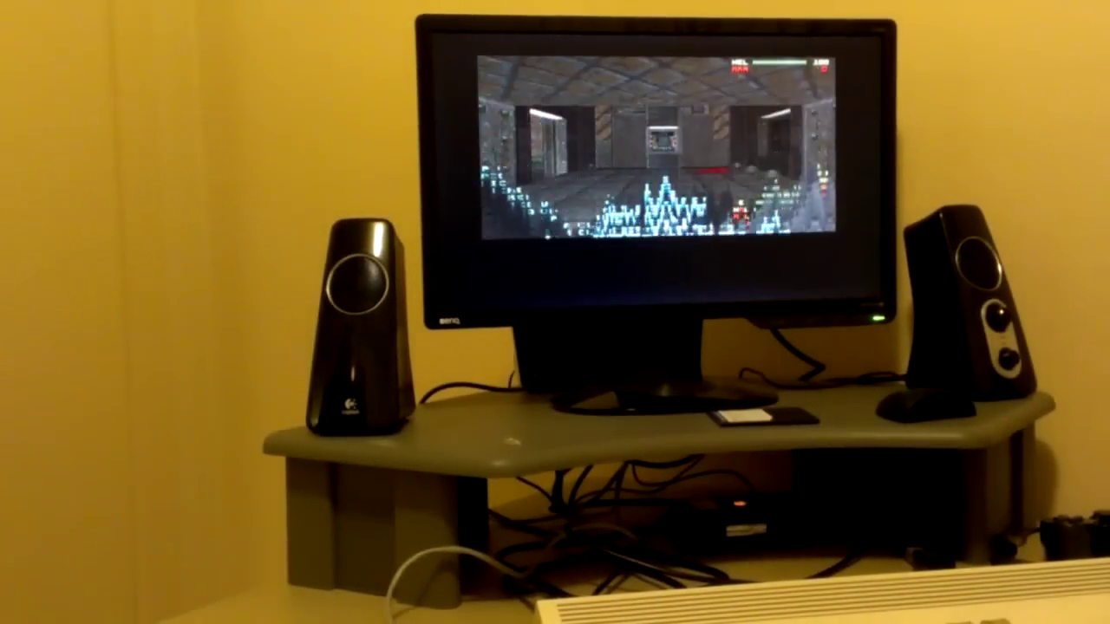
Move through the corridor and rooms into the courtyard, collecting armor and health bonuses.
key(Up)
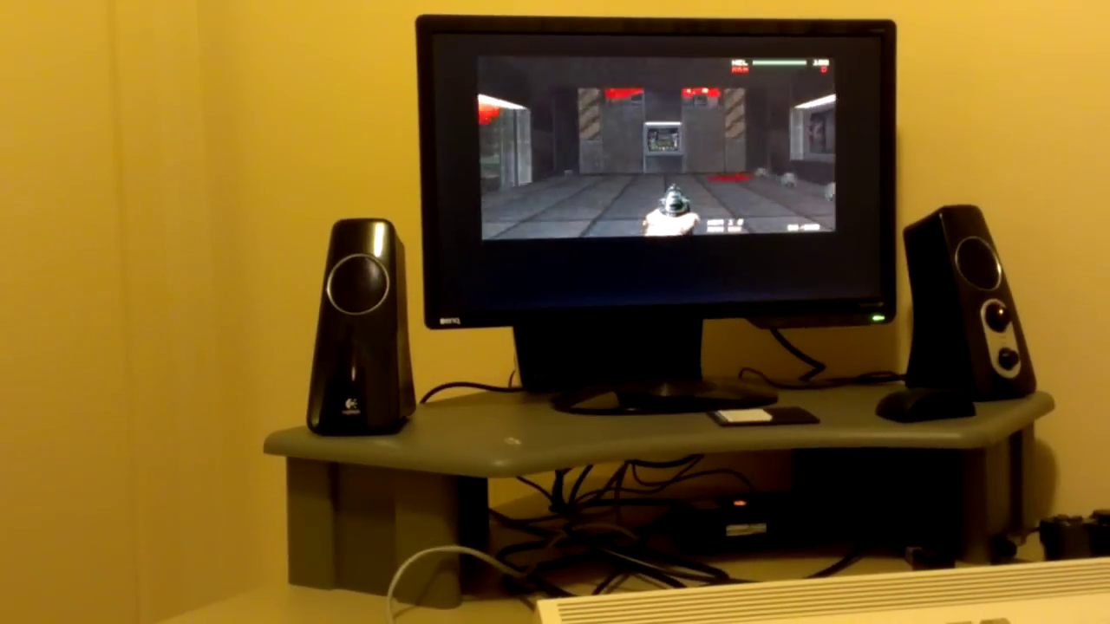
key(Left)
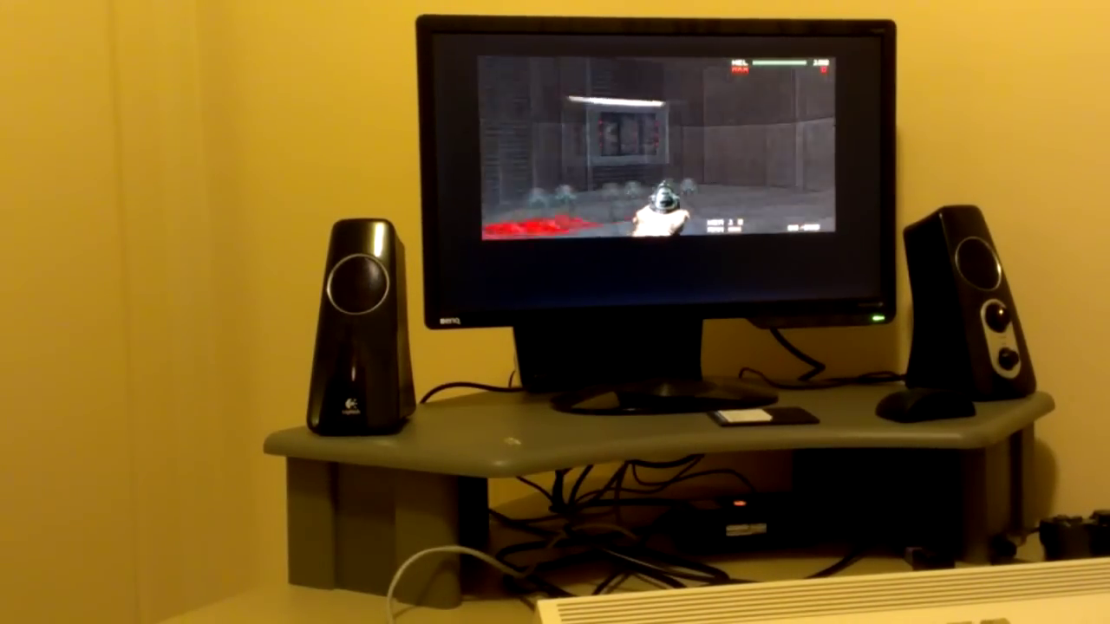
key(Up)
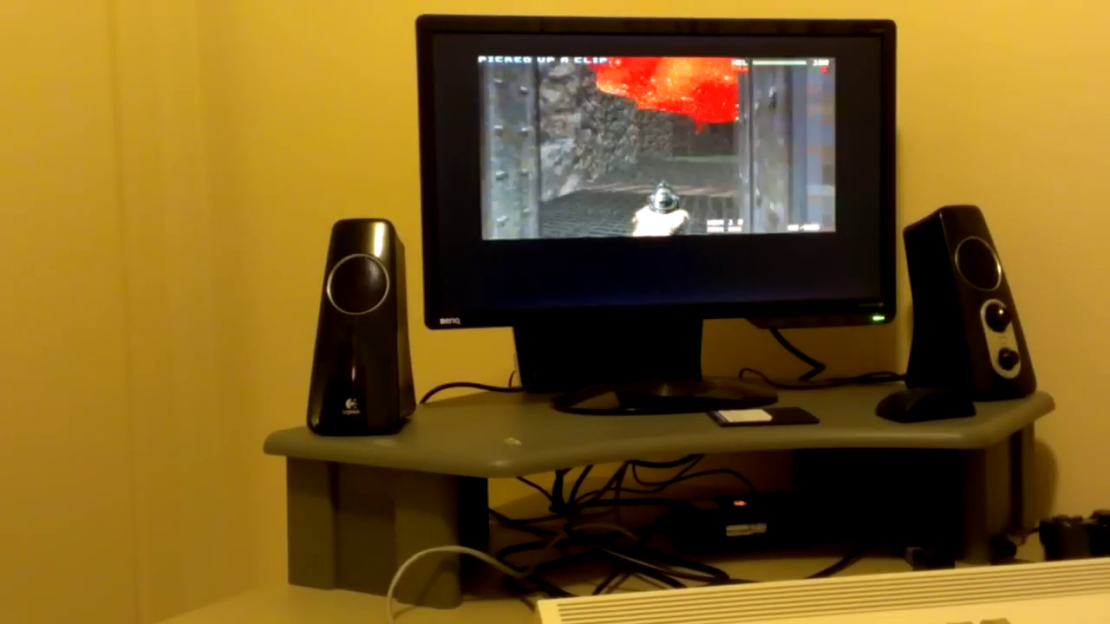
key(Up)
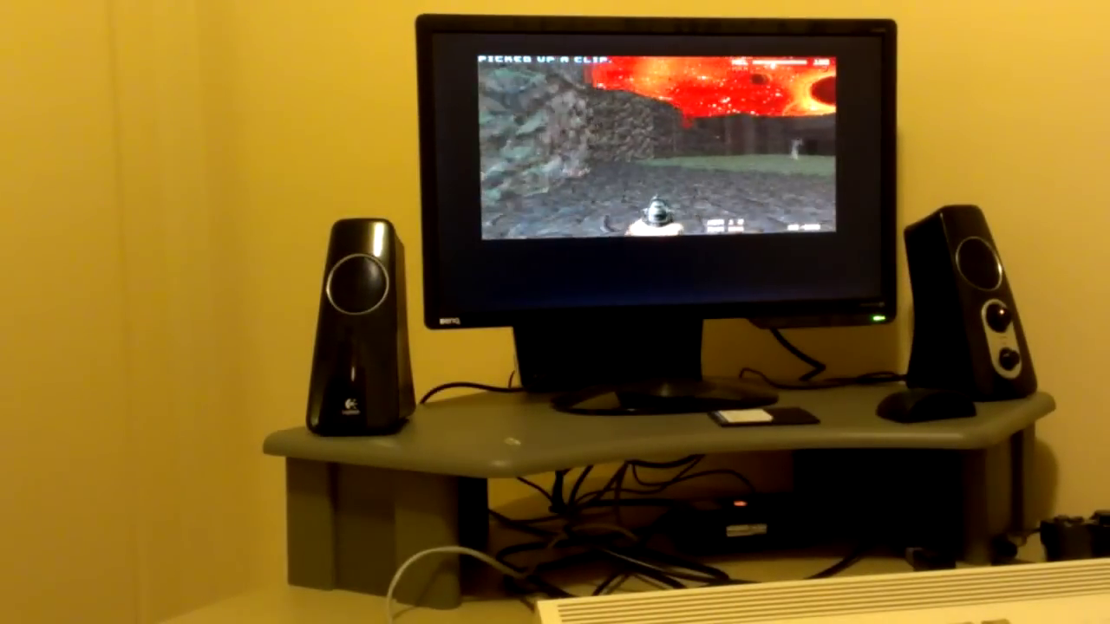
key(Left)
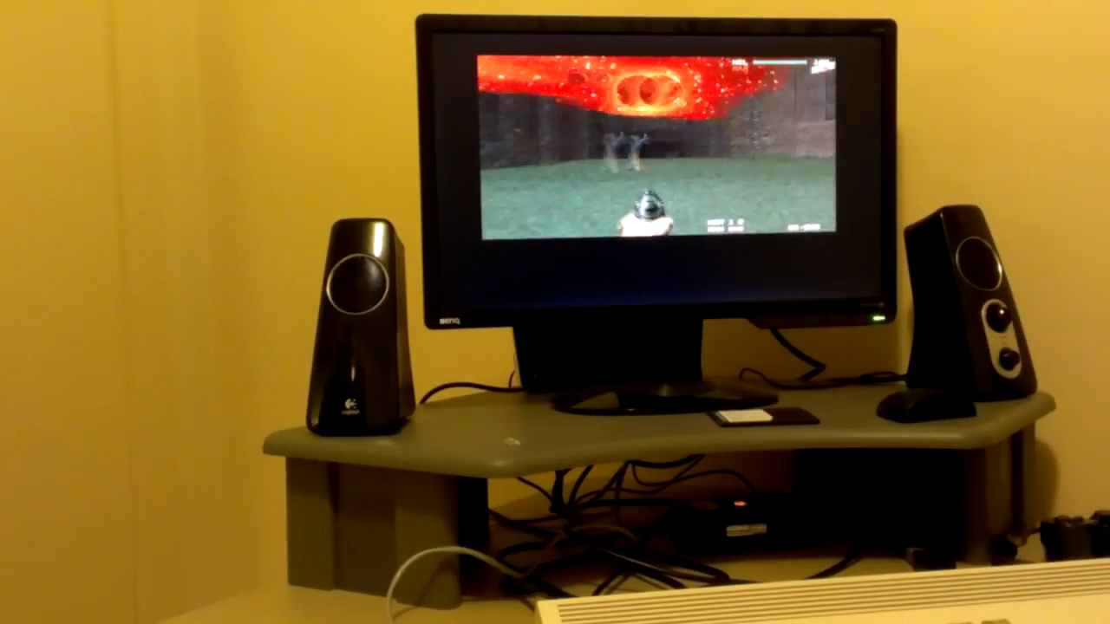
key(Up)
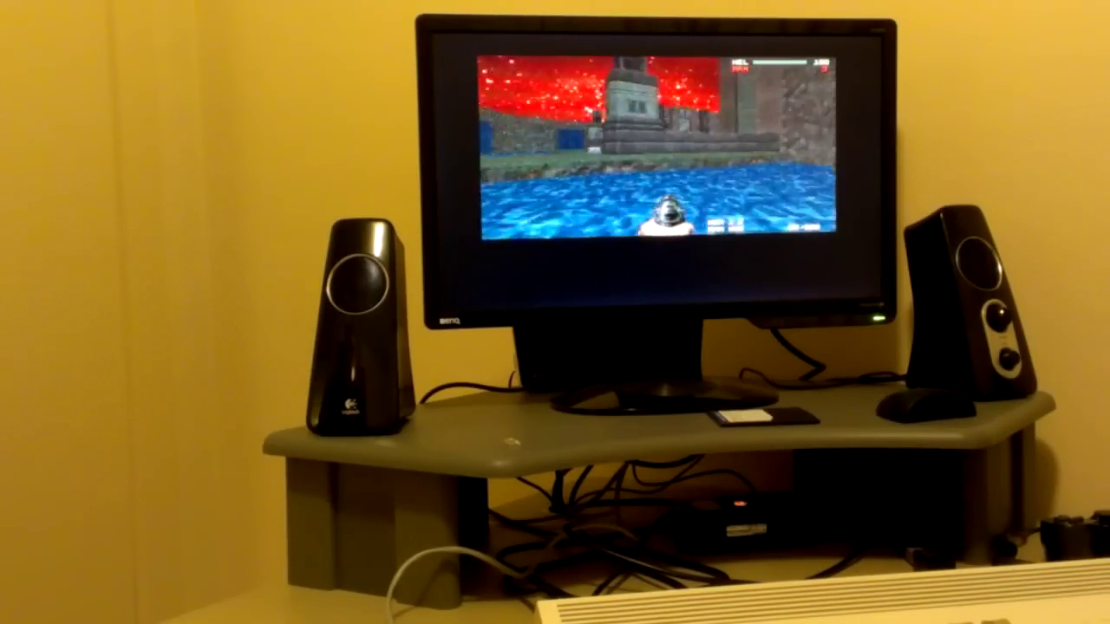
key(Up)
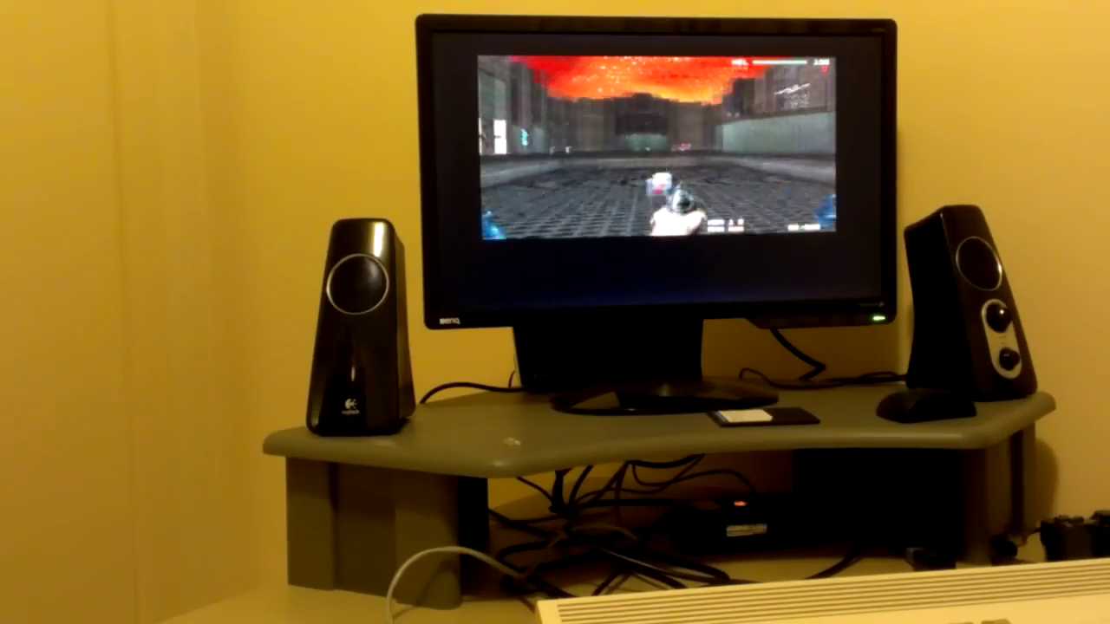
key(Up)
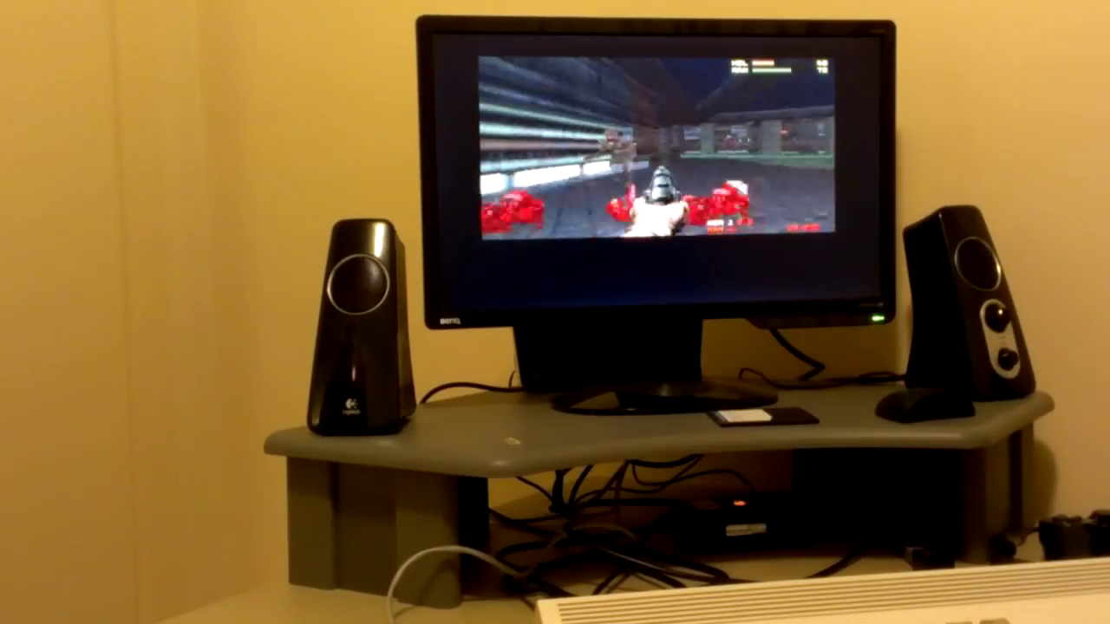
Quit Boom from its main menu, then bring up AmiQuake's main menu.
key(Escape)
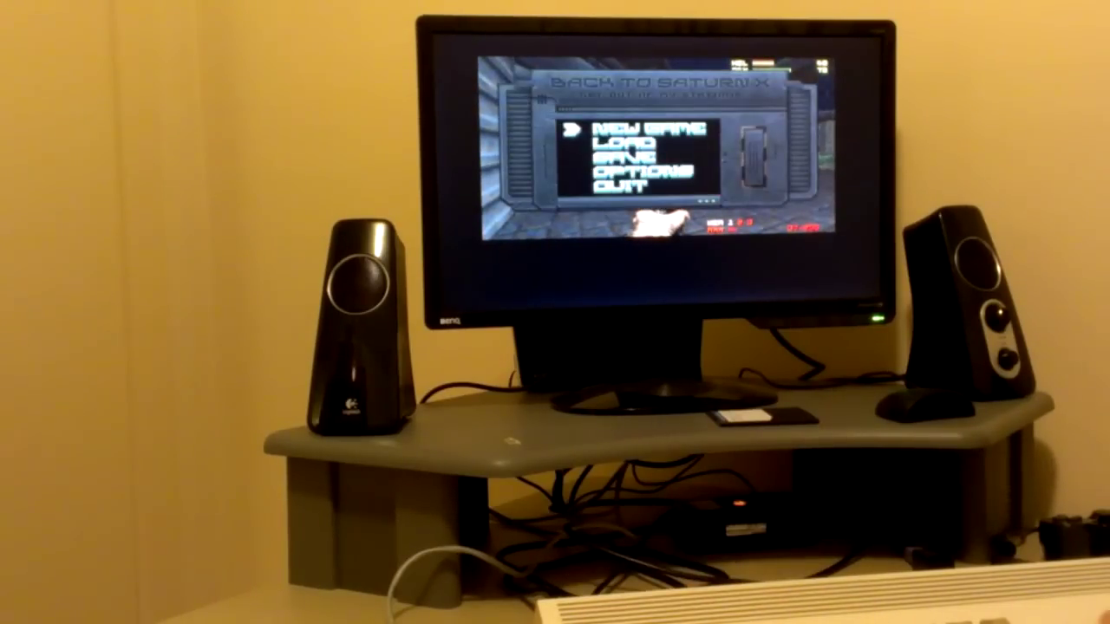
key(Up)
key(Return)
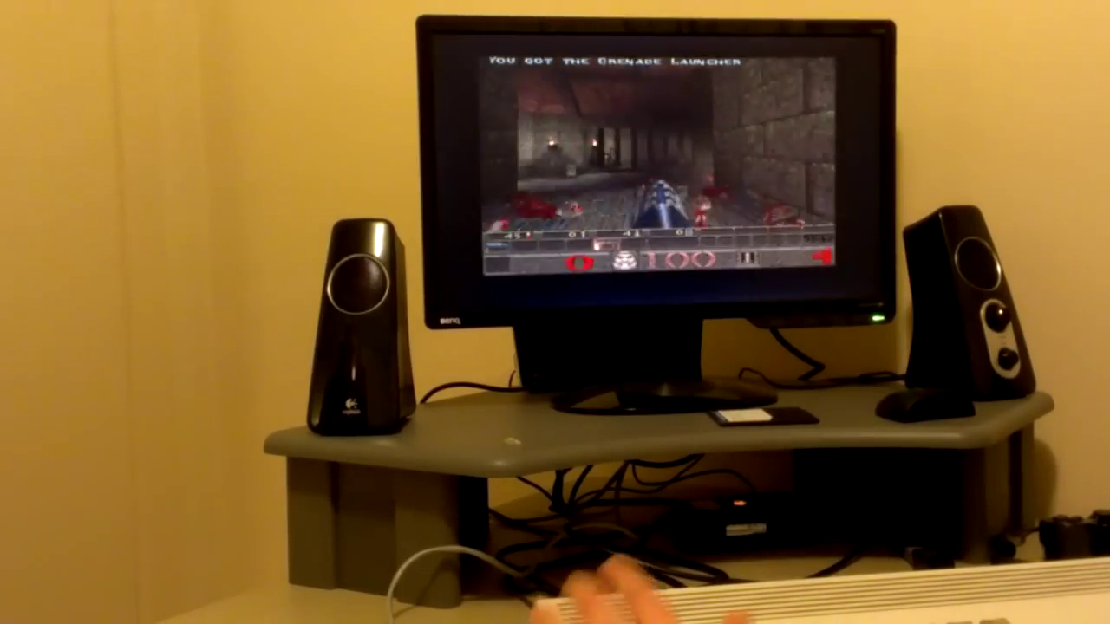
key(Escape)
Load a saved game of The Dismal Oubliette from Single Player > Load.
key(Return)
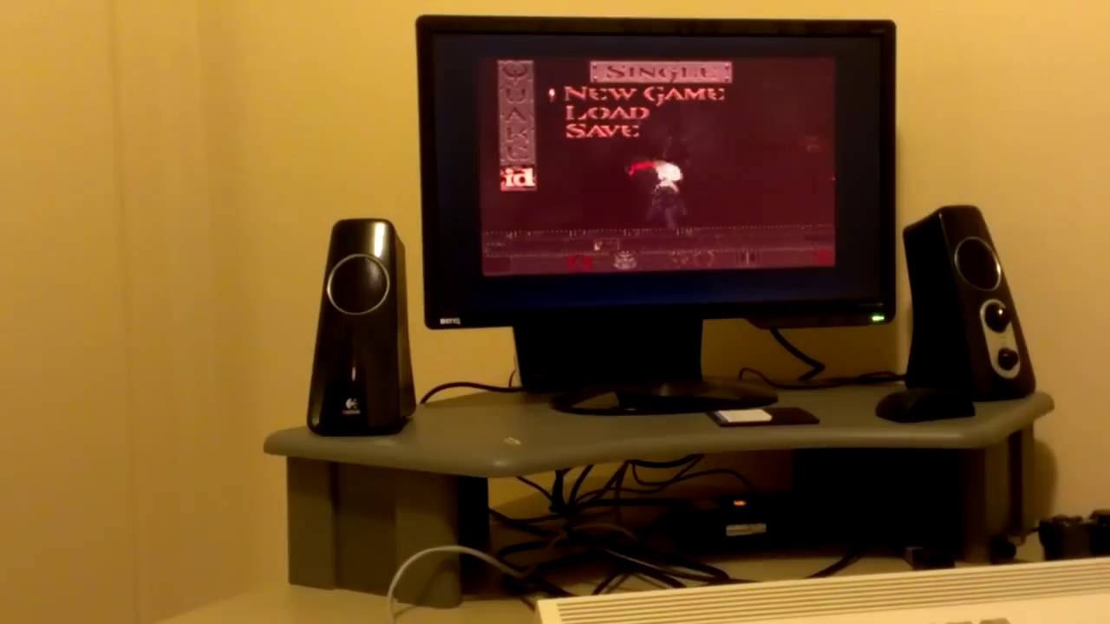
key(Down)
key(Return)
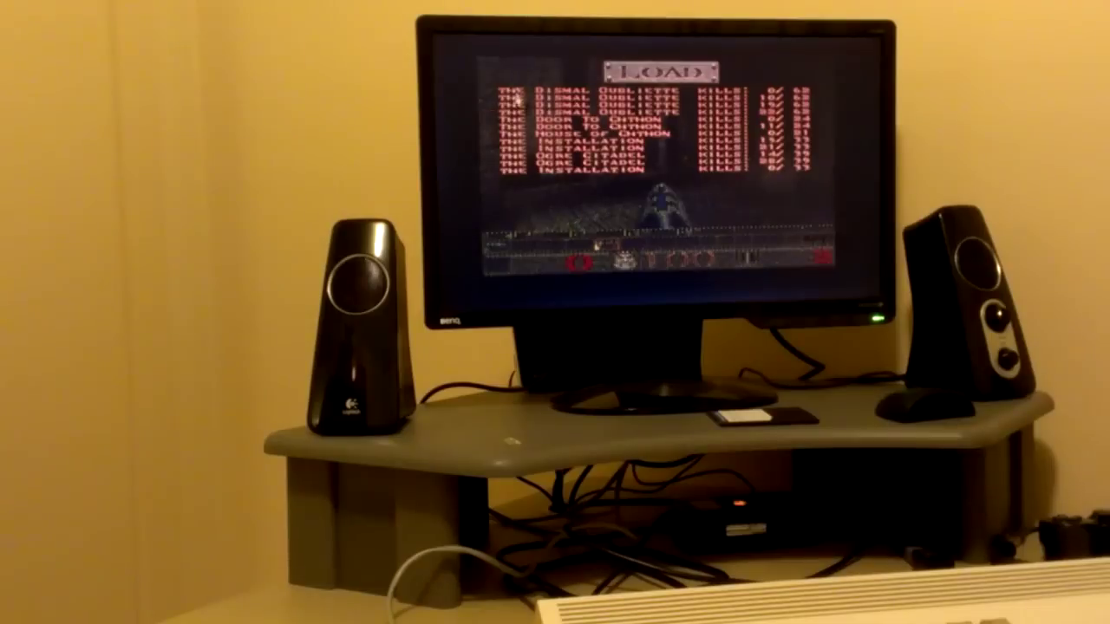
key(Return)
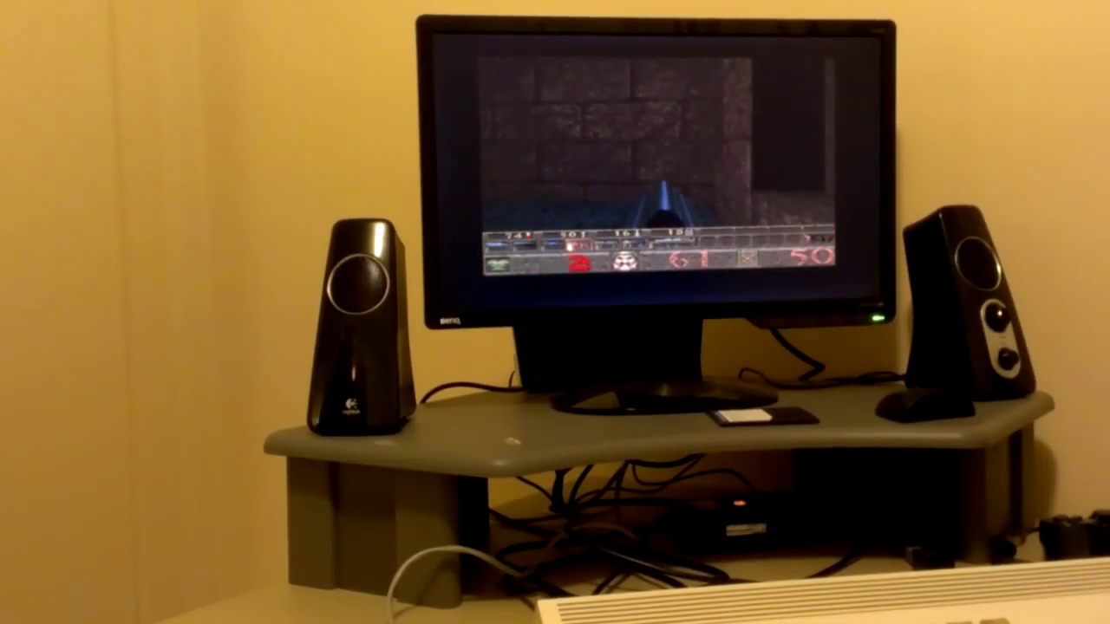
Look around, enable mouse look with +mlook in the console, and resume play.
key(Left)
key(Up)
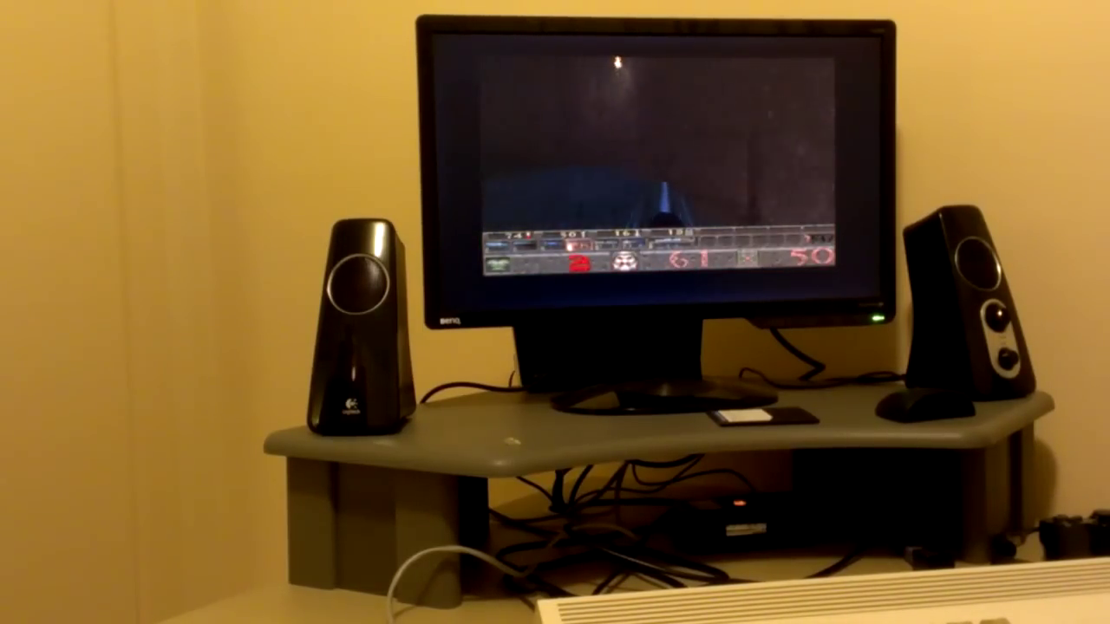
key(Right)
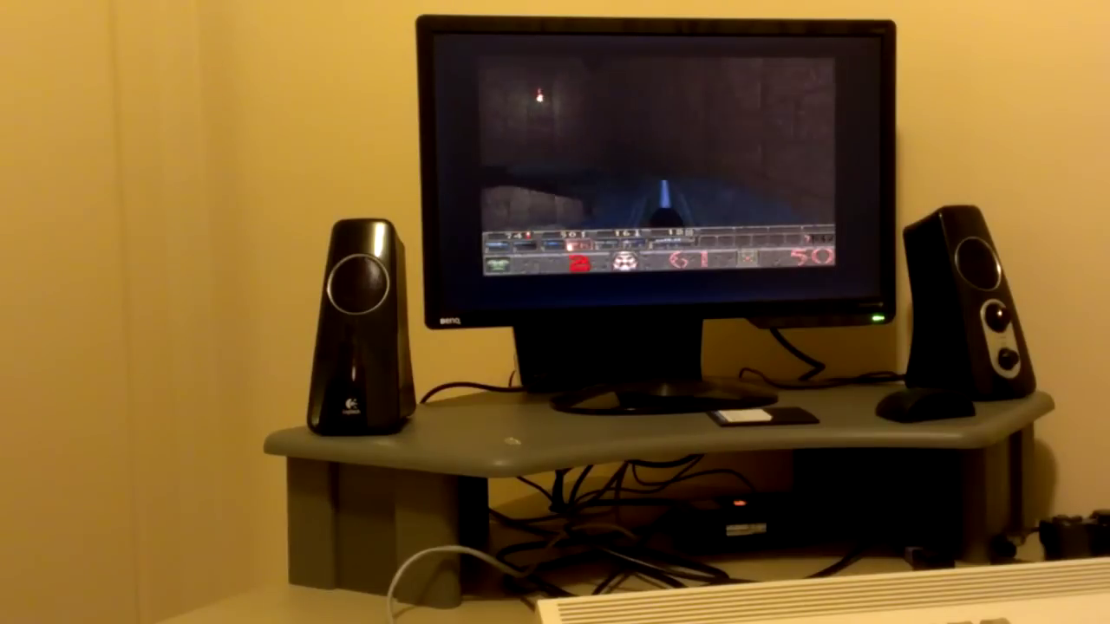
key(Left)
key(grave)
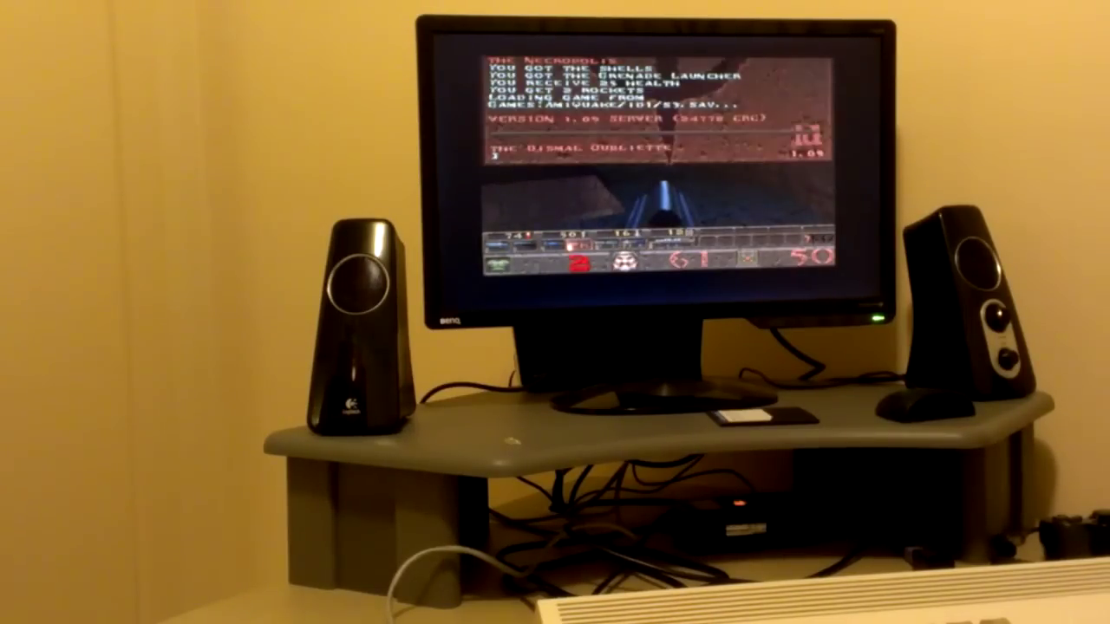
text(+M)
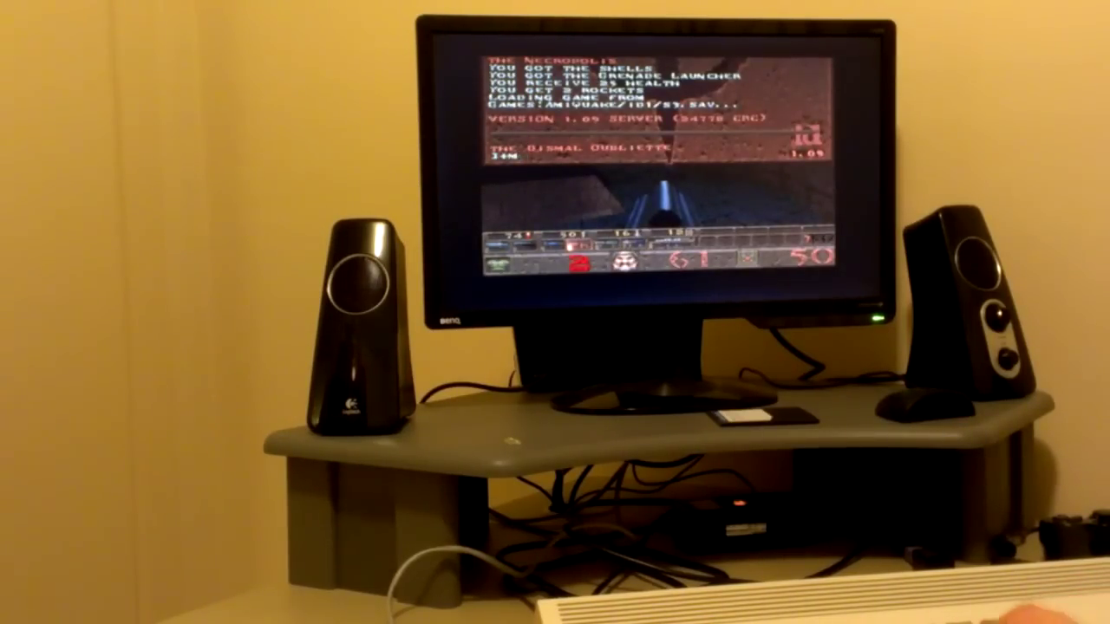
text(LOOK)
key(Return)
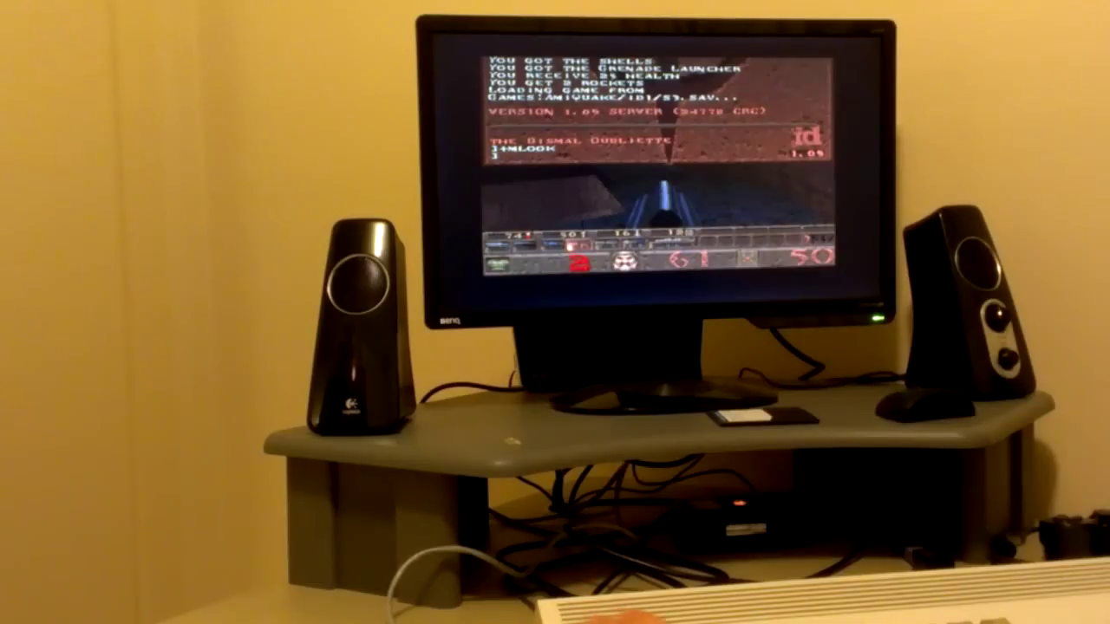
key(Escape)
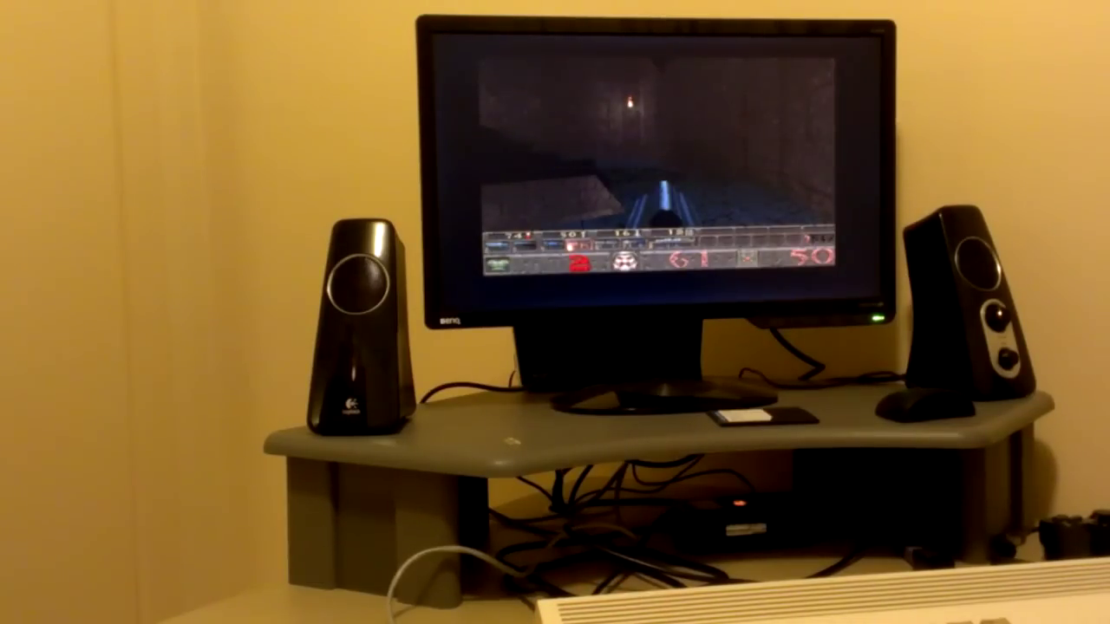
key(Page_Down)
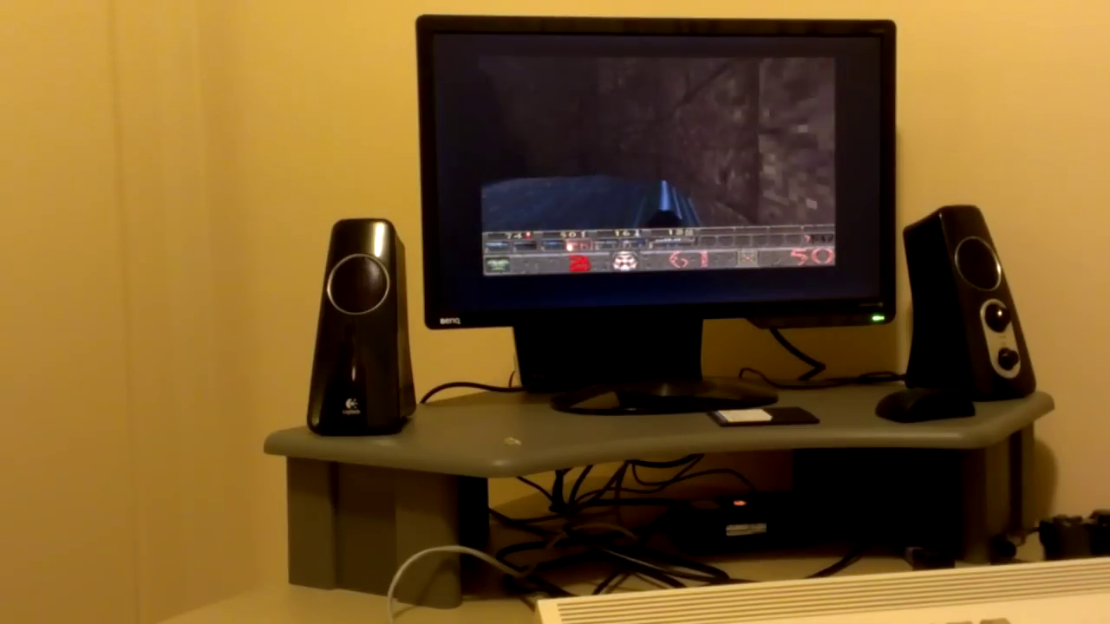
Switch to the nailgun, pick up ammo, health and rockets, and ready the rocket launcher.
key(4)
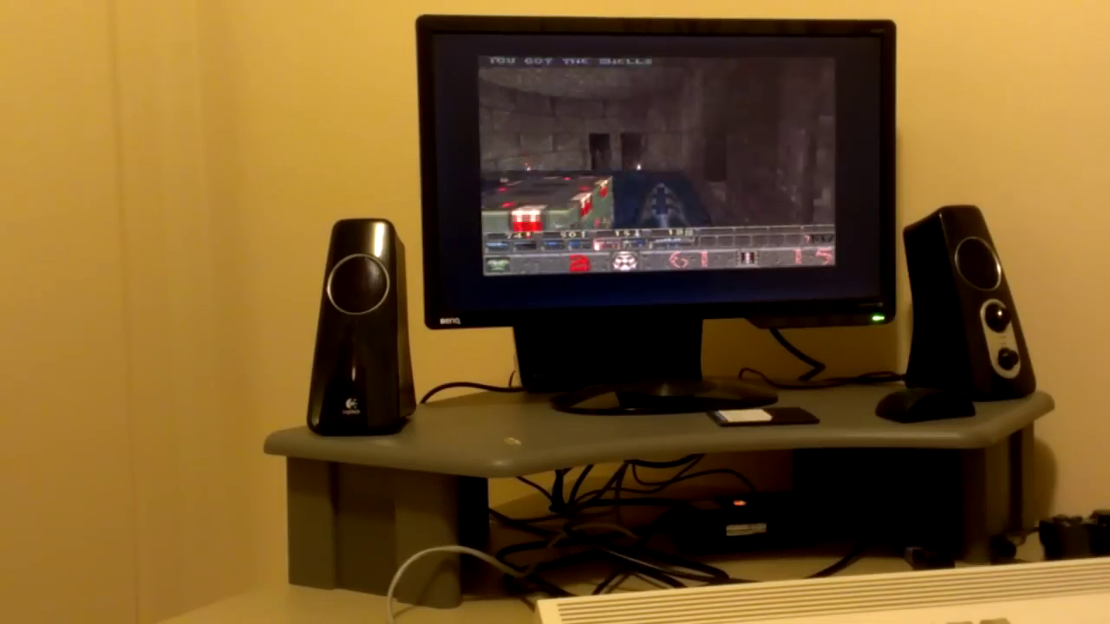
key(Up)
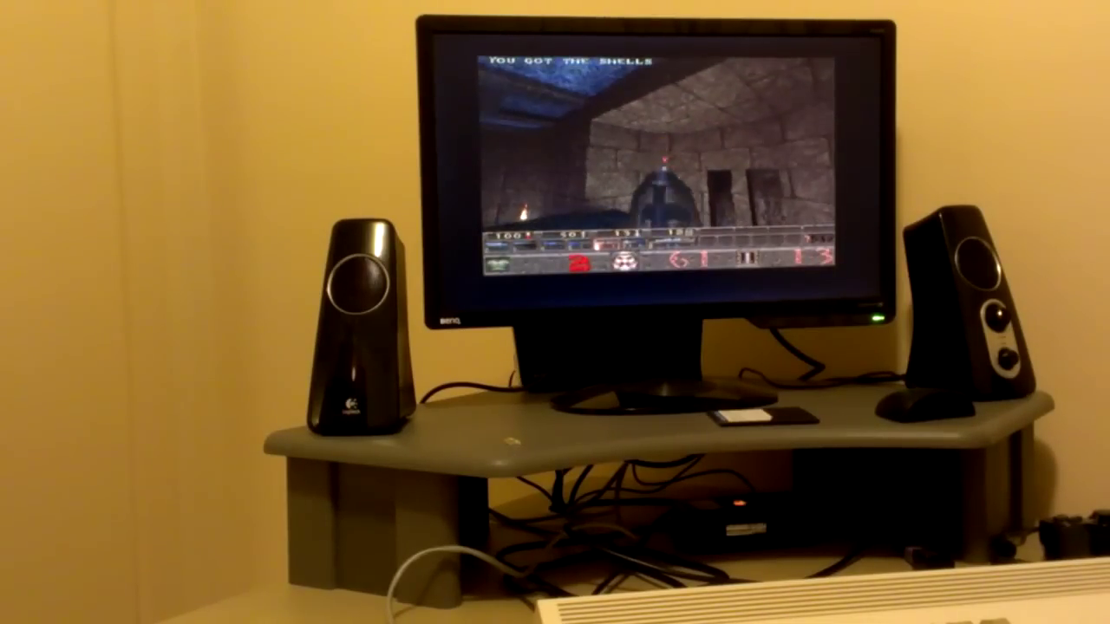
key(Up)
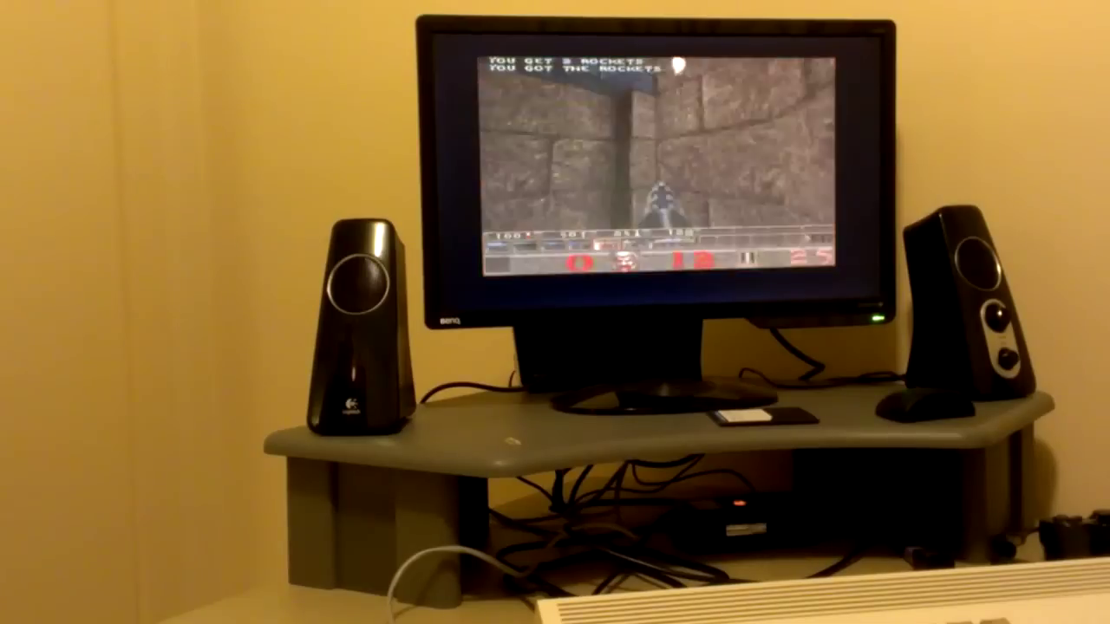
key(Left)
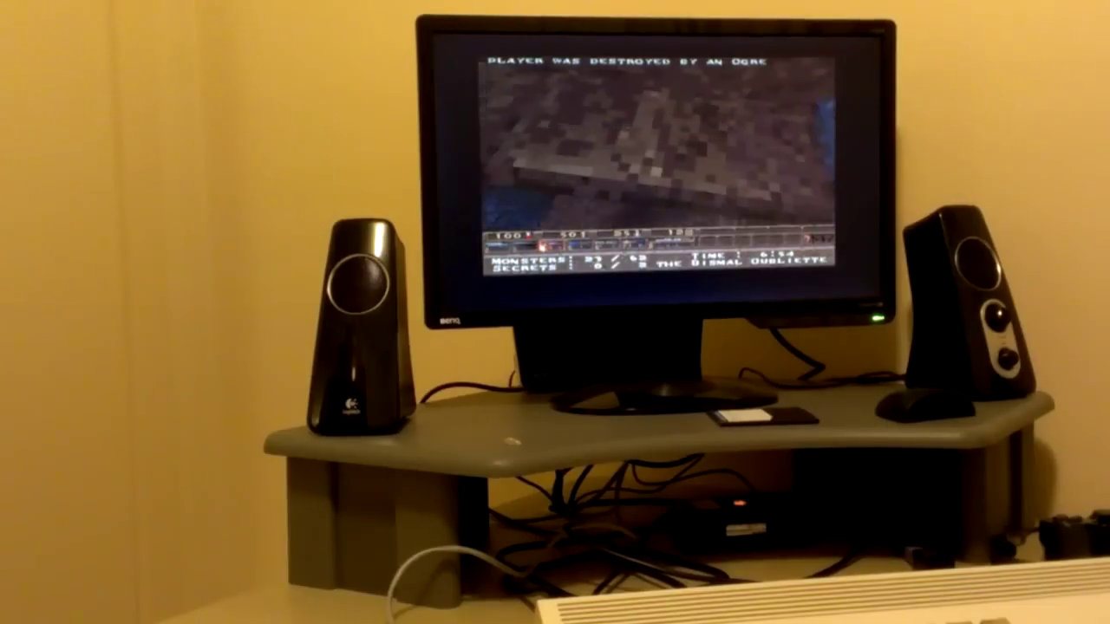
After dying, load a saved Dismal Oubliette game, play on, then reopen the main menu.
key(Escape)
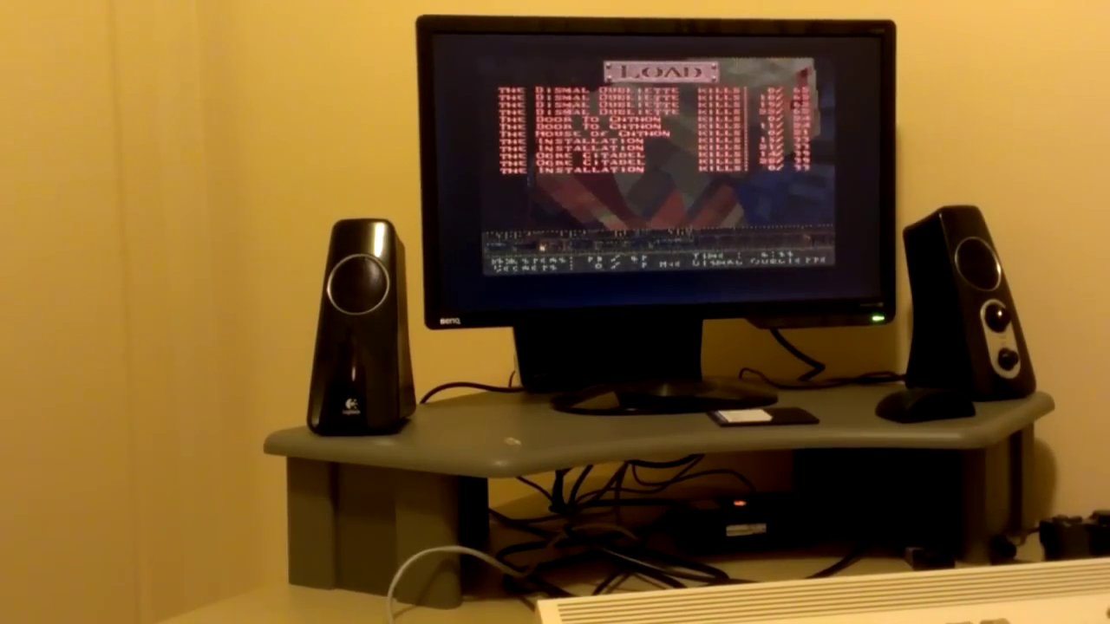
key(Return)
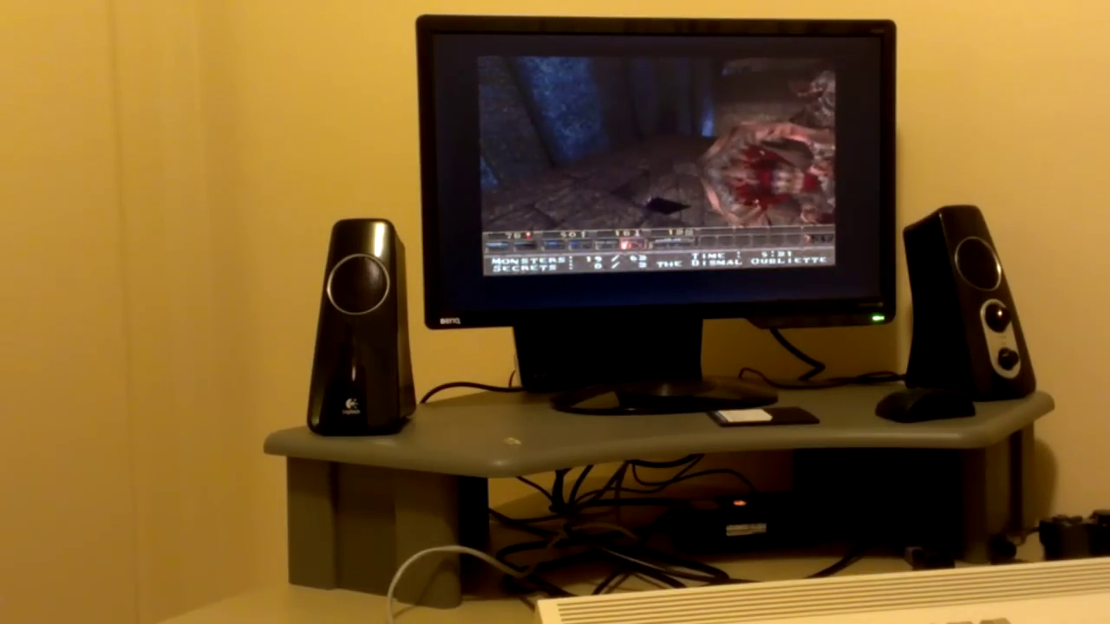
key(Escape)
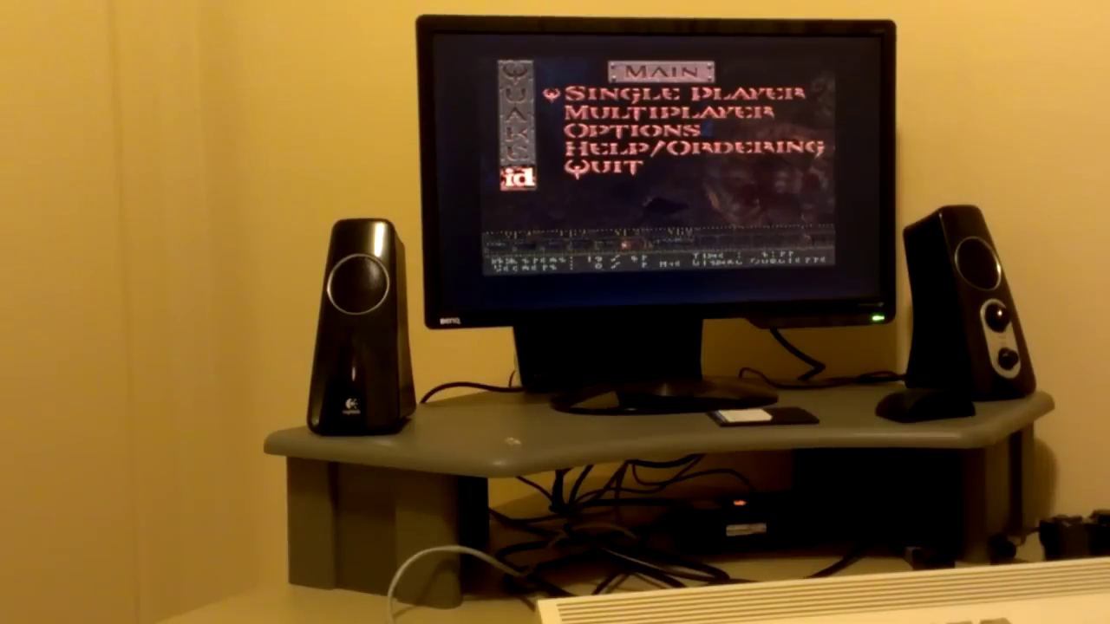
Reload The Dismal Oubliette save from the Load list, collect shells, then pause to the main menu.
key(Return)
key(Down)
key(Return)
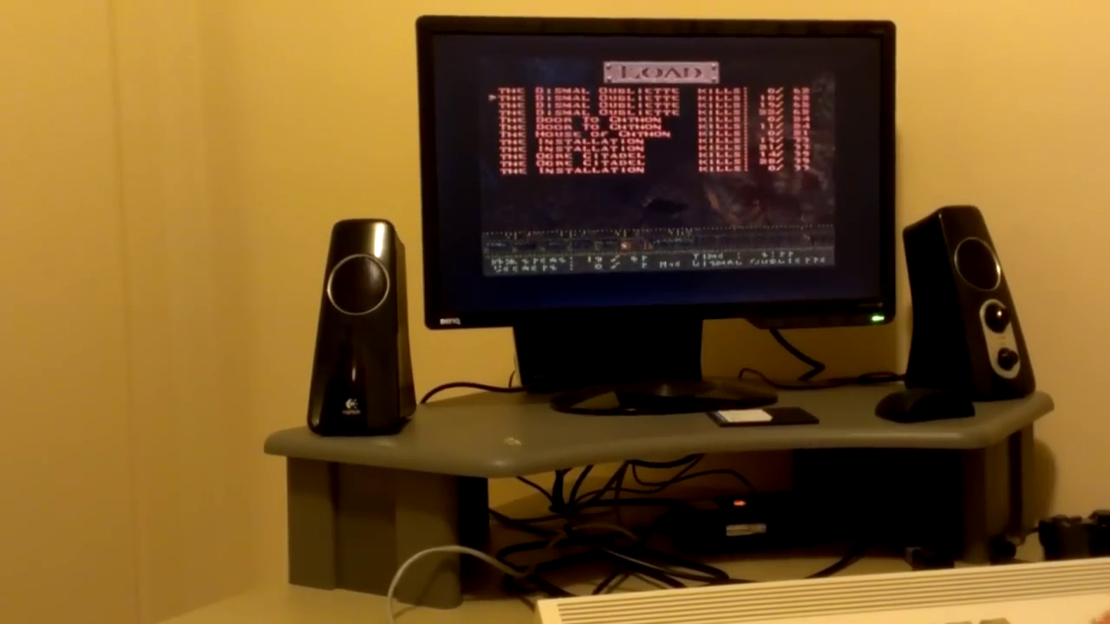
key(Return)
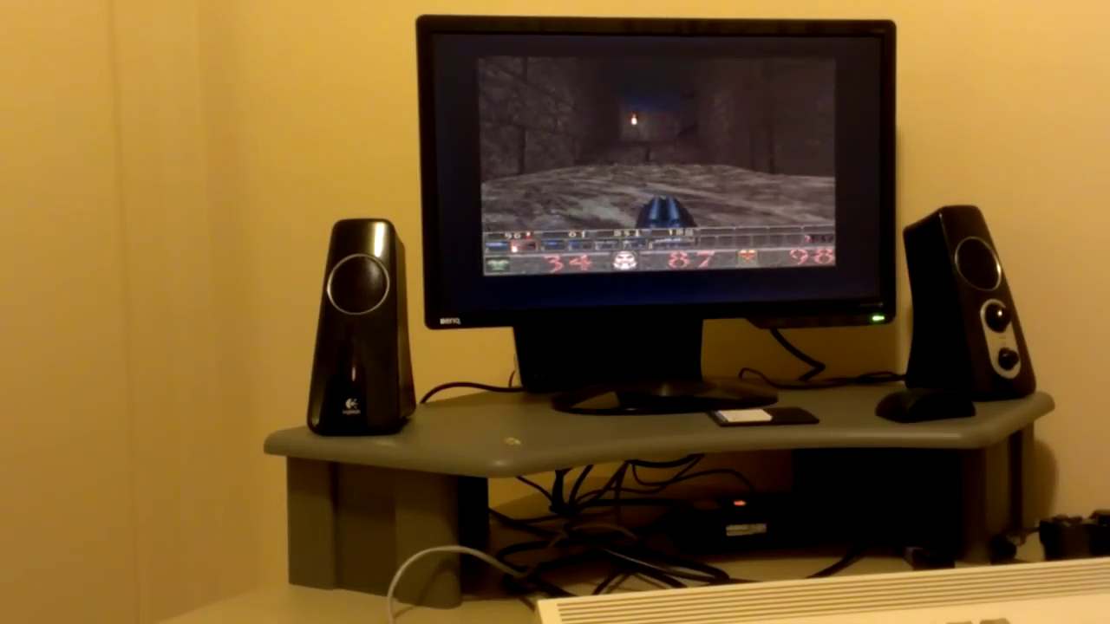
key(Escape)
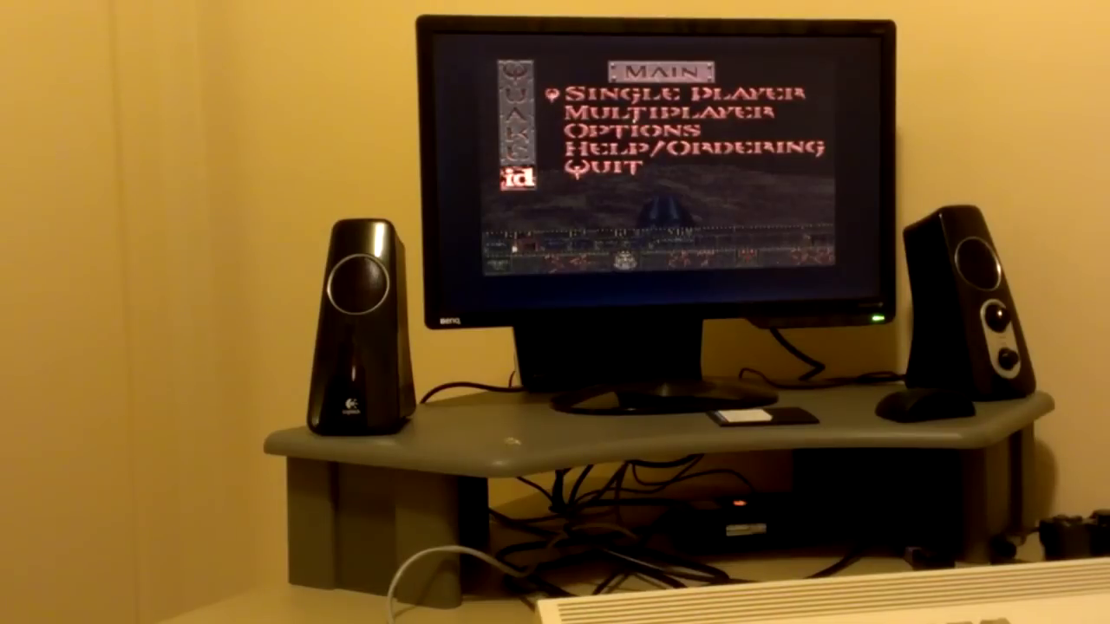
Confirm quitting AmiQuake with Y so Quake II can be launched.
key(y)
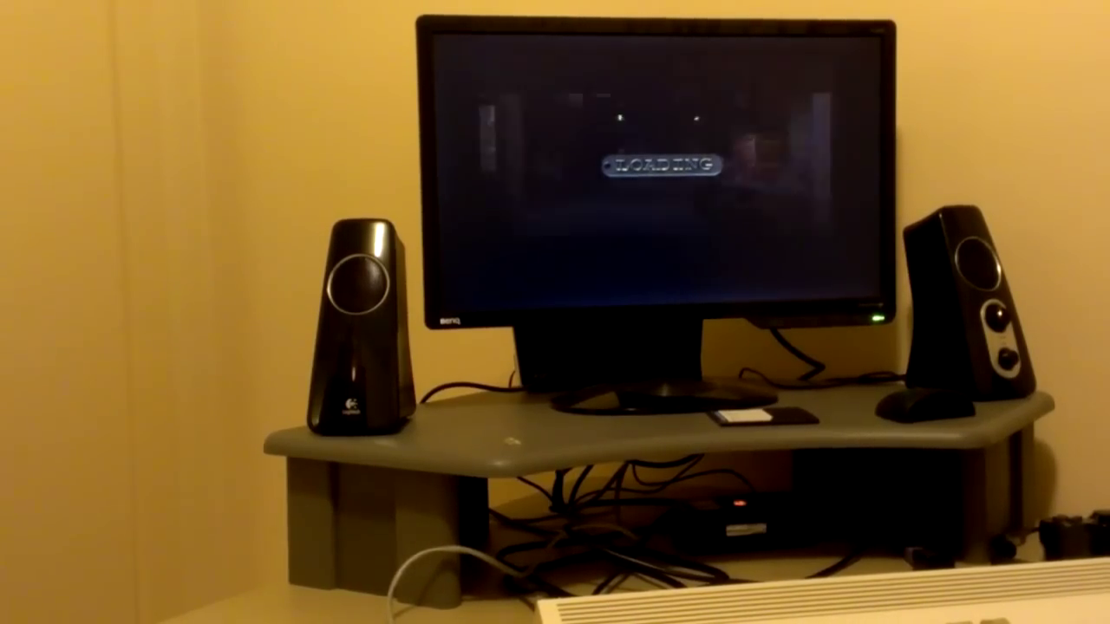
Open Game > Load Game in the Quake II menu and load a saved game.
key(Escape)
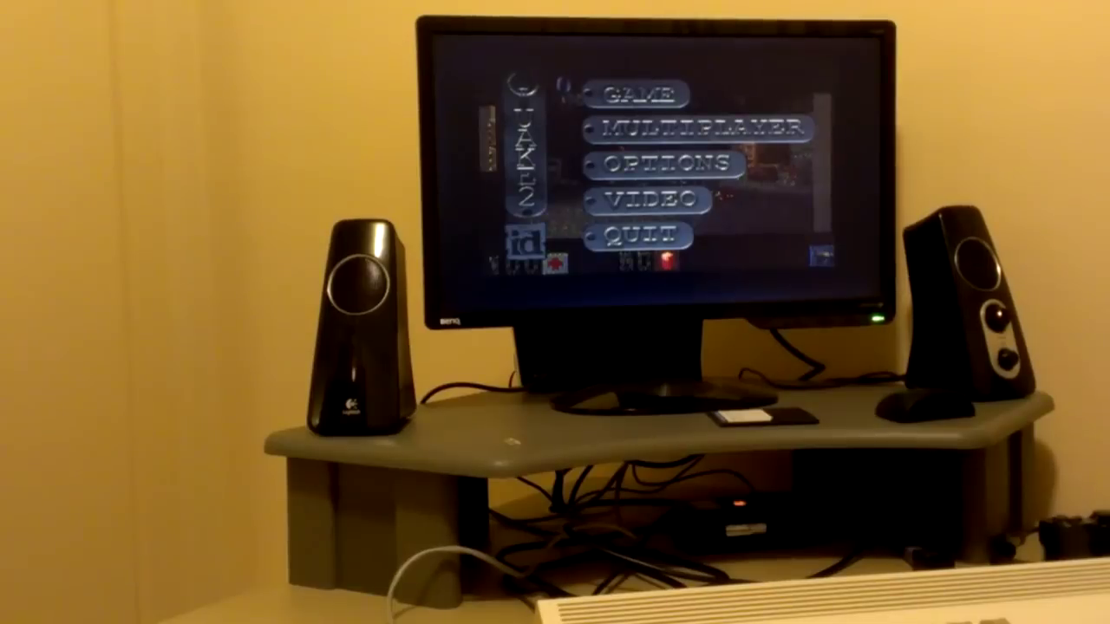
key(Return)
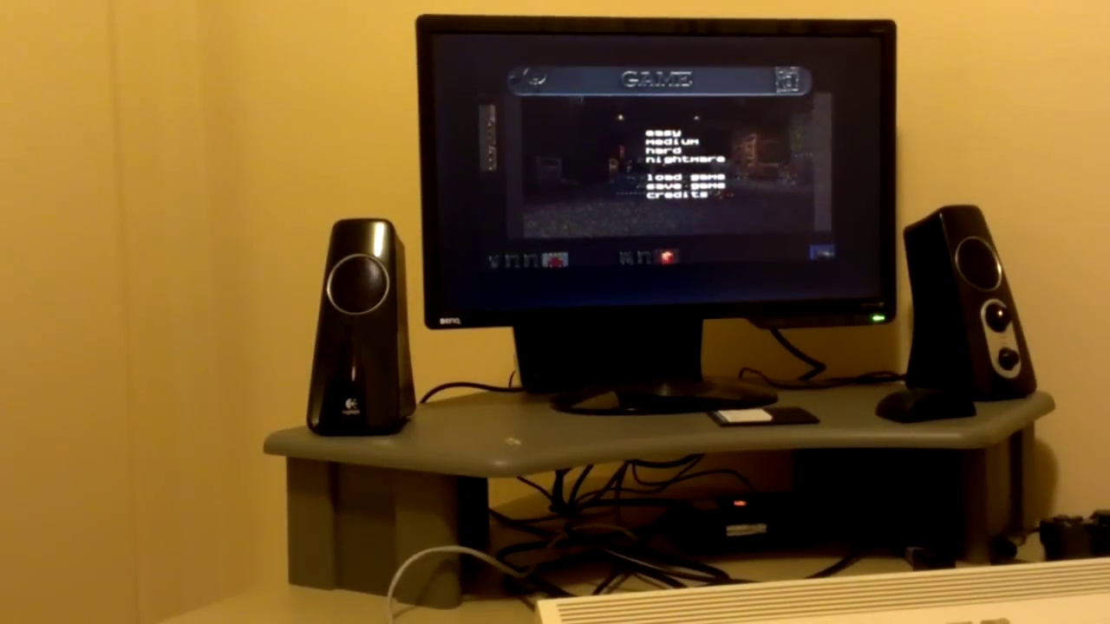
key(Down)
key(Down)
key(Down)
key(Return)
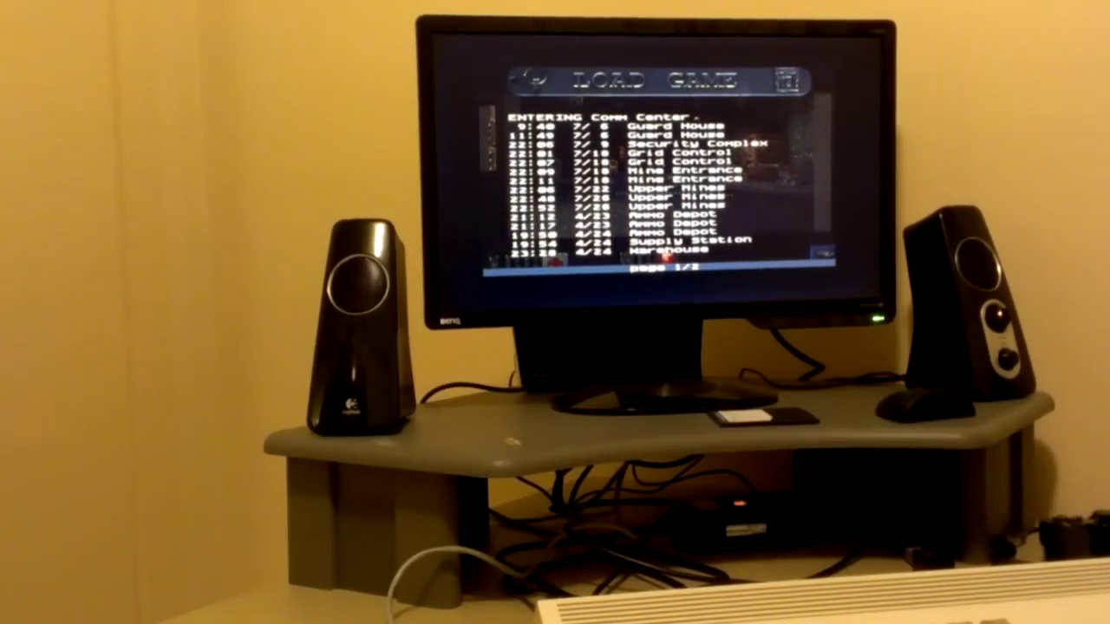
key(Return)
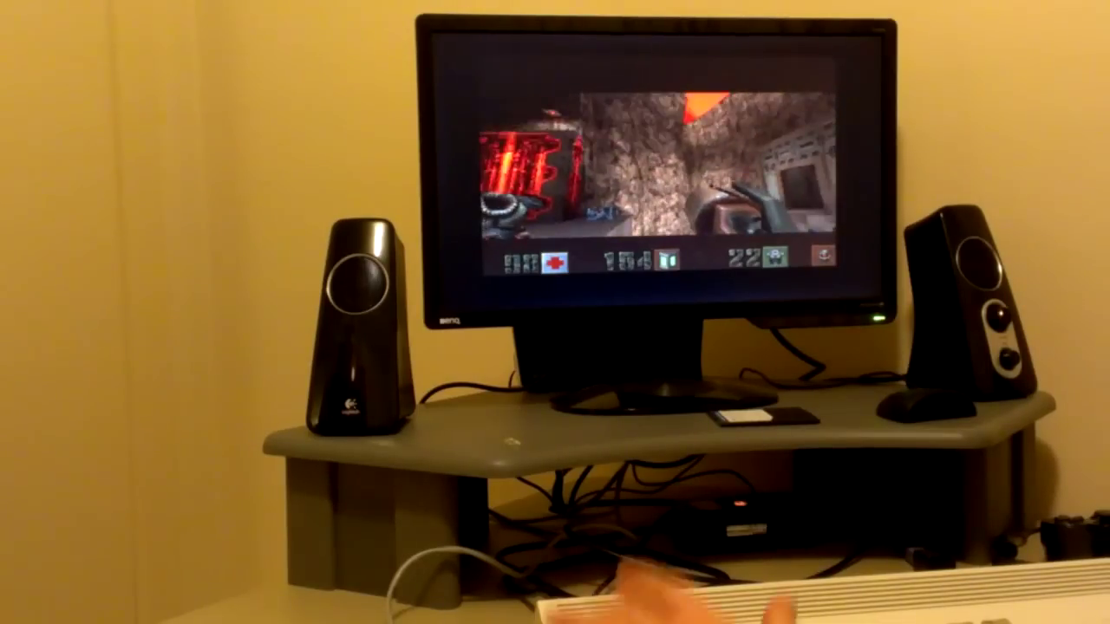
Bring up the Quake II main menu after playing part of the level.
key(Escape)
Choose Quit from the Quake II main menu and confirm, bringing up the credits.
key(Up)
key(Return)
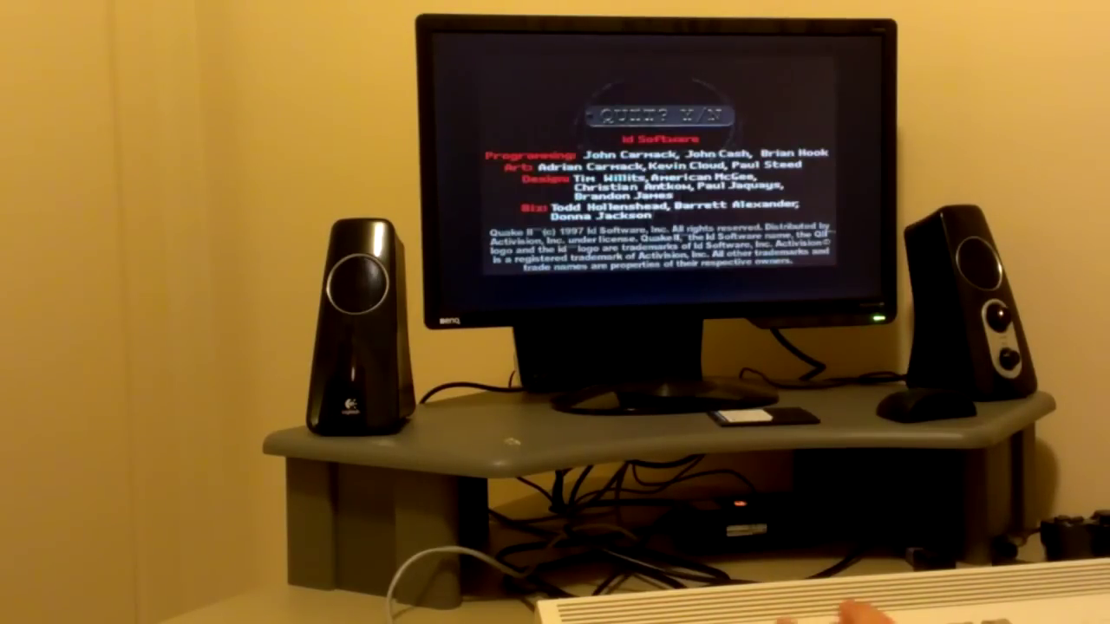